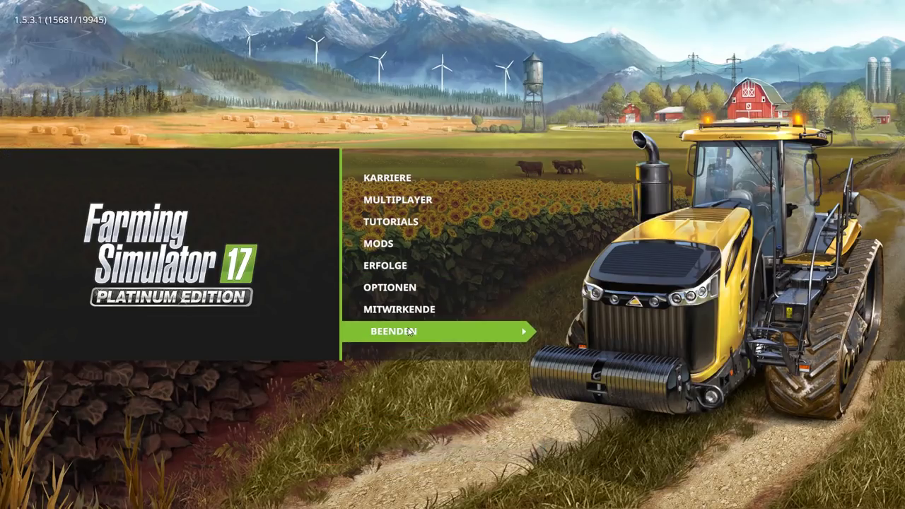
Quit the game and extract FS17_PelletStorage_placeable.zip into the suggested folder of the same name inside tut
left_click(400, 334)
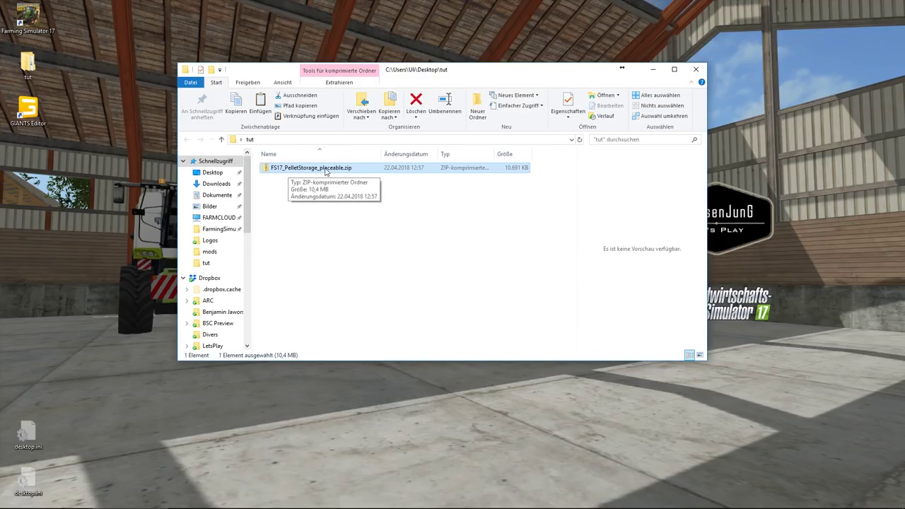
left_click_drag(485, 73, 539, 67)
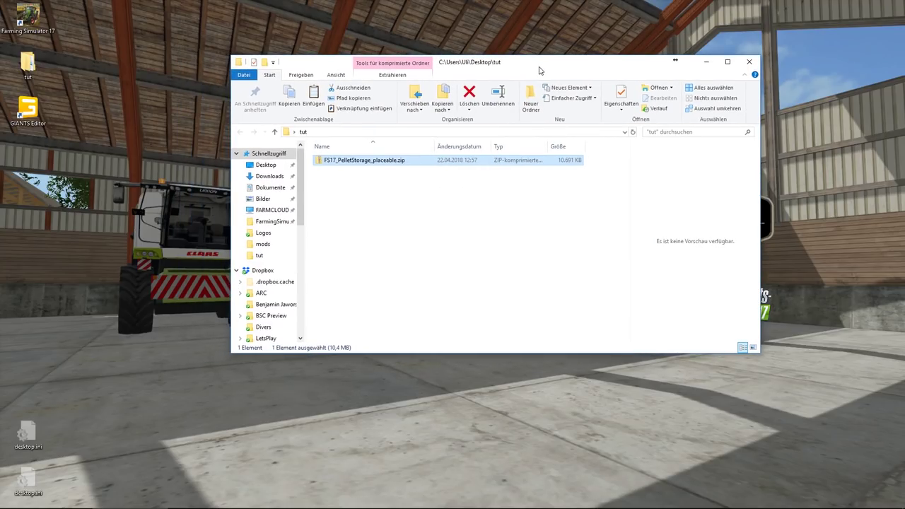
right_click(351, 164)
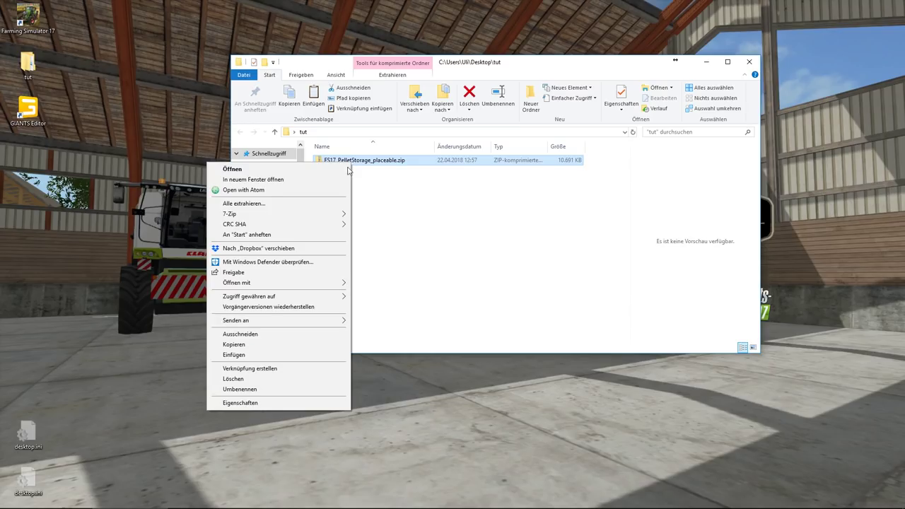
left_click(322, 205)
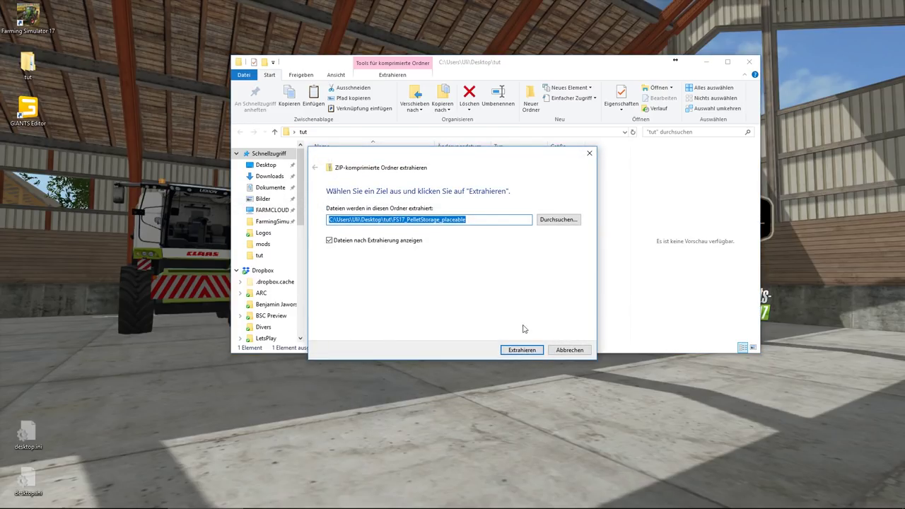
left_click(523, 351)
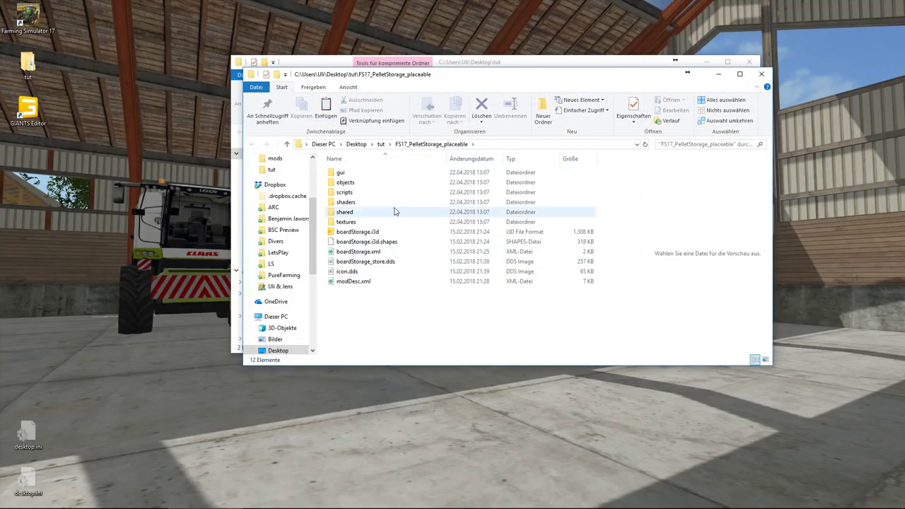
Open the texture Boards_EN_DE.dds from the extracted mod's textures folder in paint.net
double_click(344, 222)
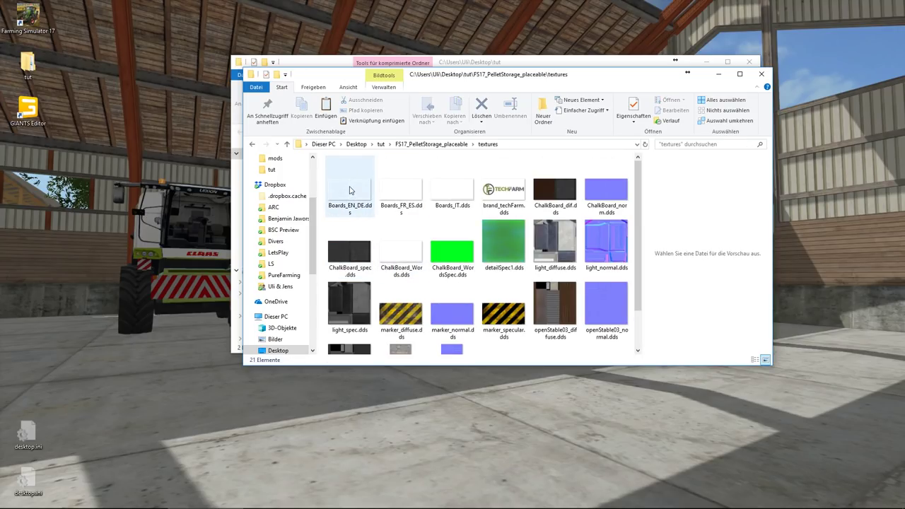
left_click(351, 190)
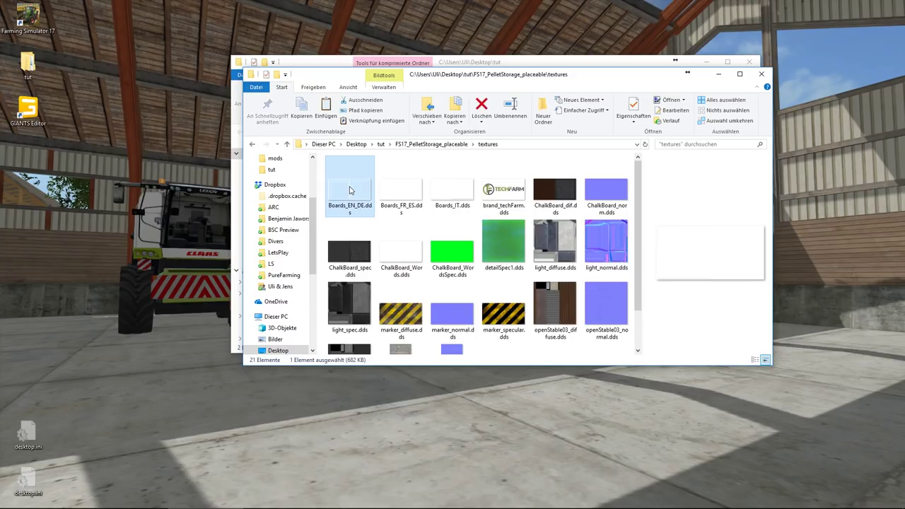
right_click(350, 190)
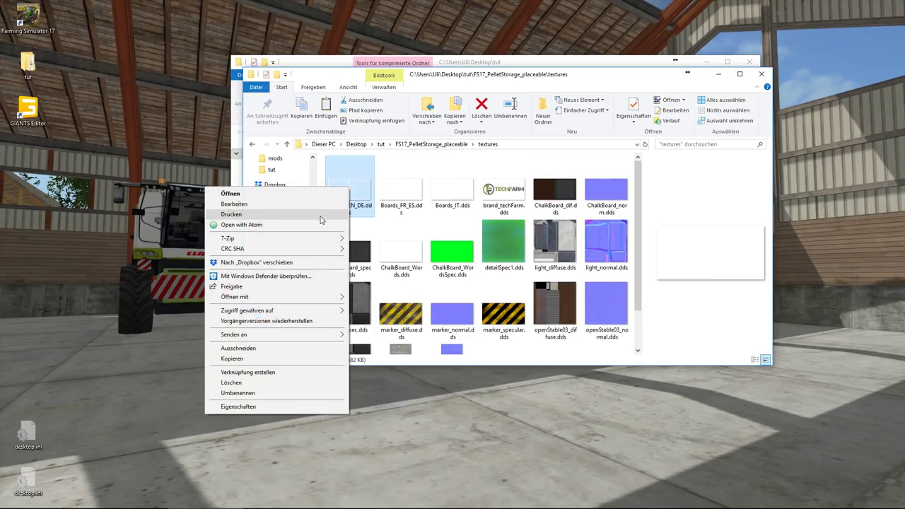
mouse_move(286, 297)
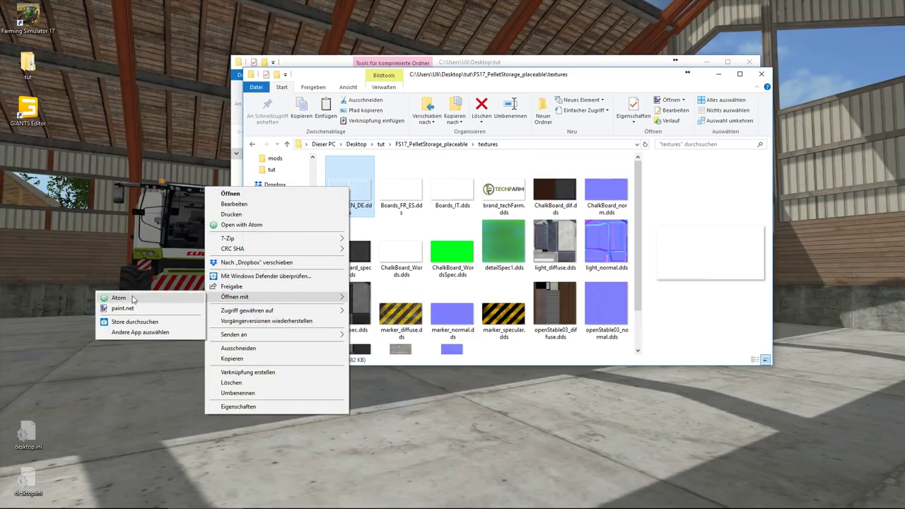
left_click(119, 311)
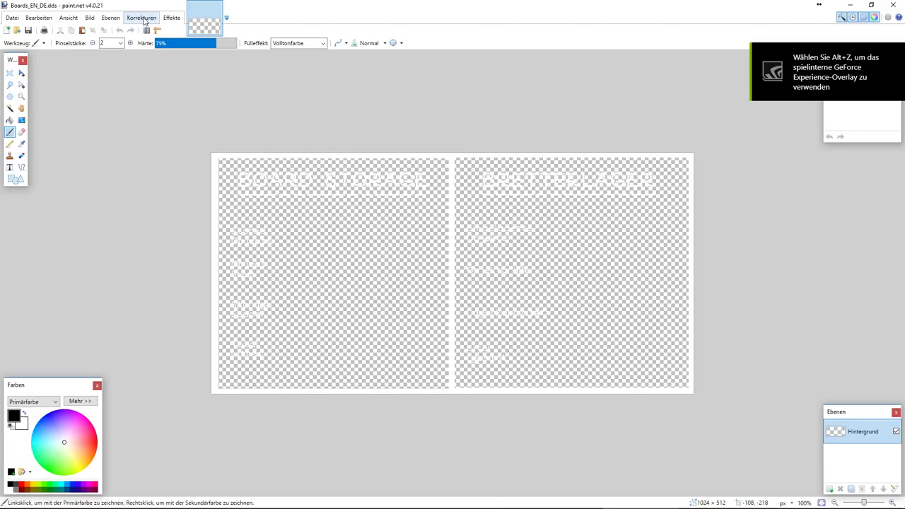
Turn on the pixel grid for the opened board texture
left_click(68, 18)
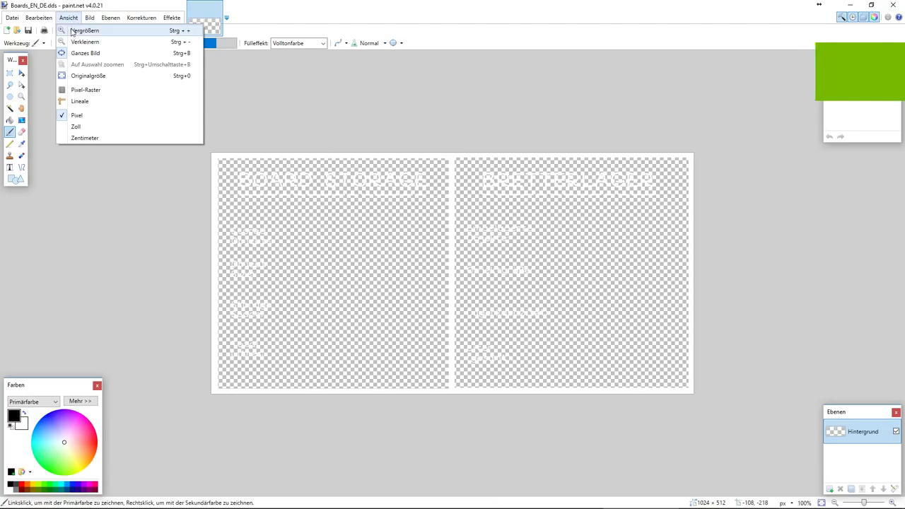
left_click(86, 90)
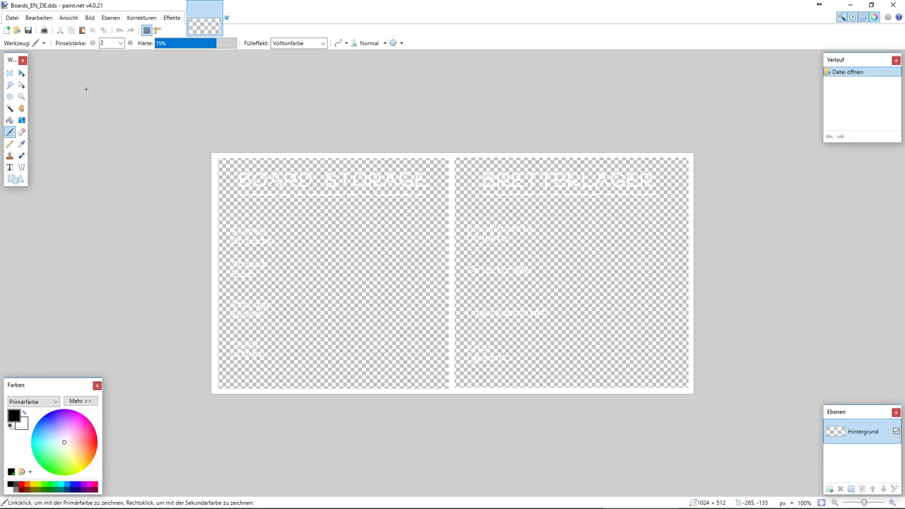
left_click(70, 18)
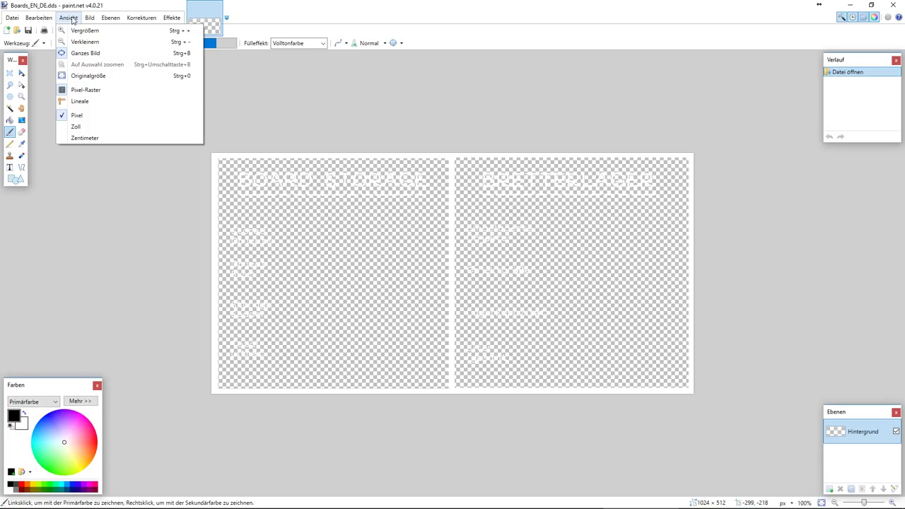
key("Escape")
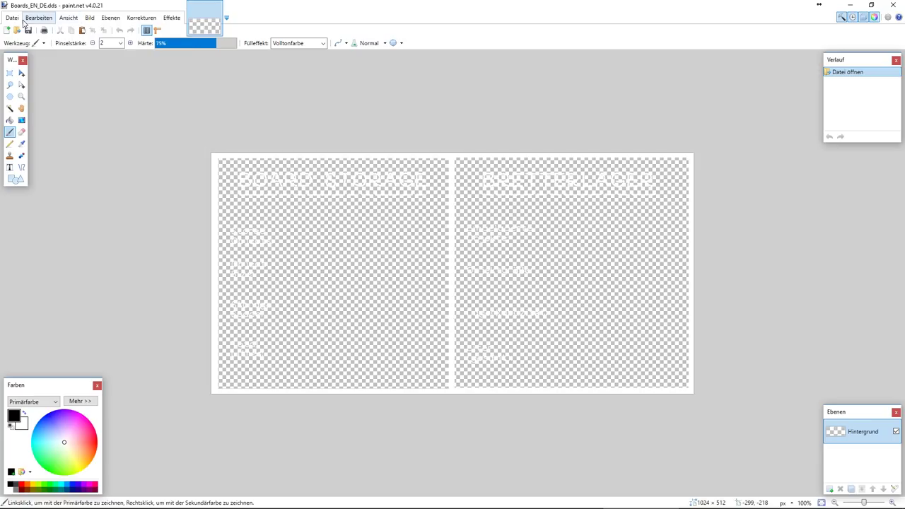
left_click(12, 19)
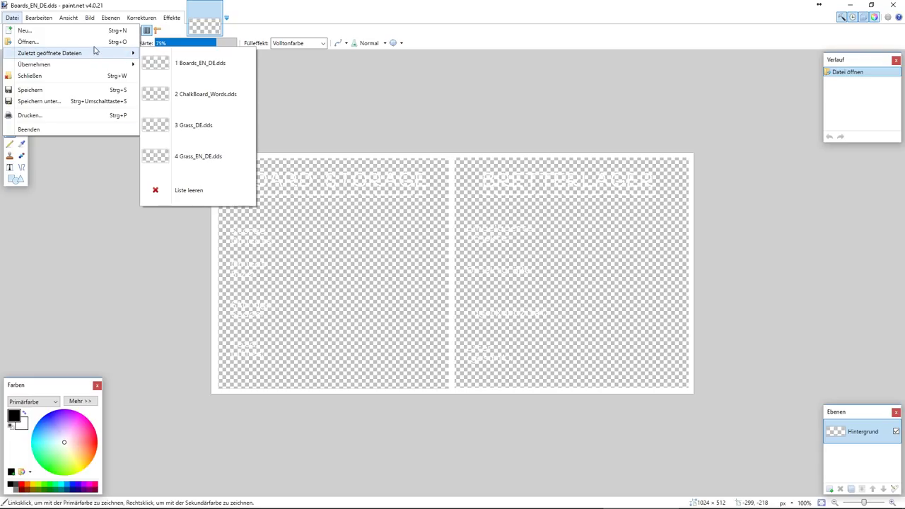
key("Escape")
left_click(166, 19)
left_click(33, 19)
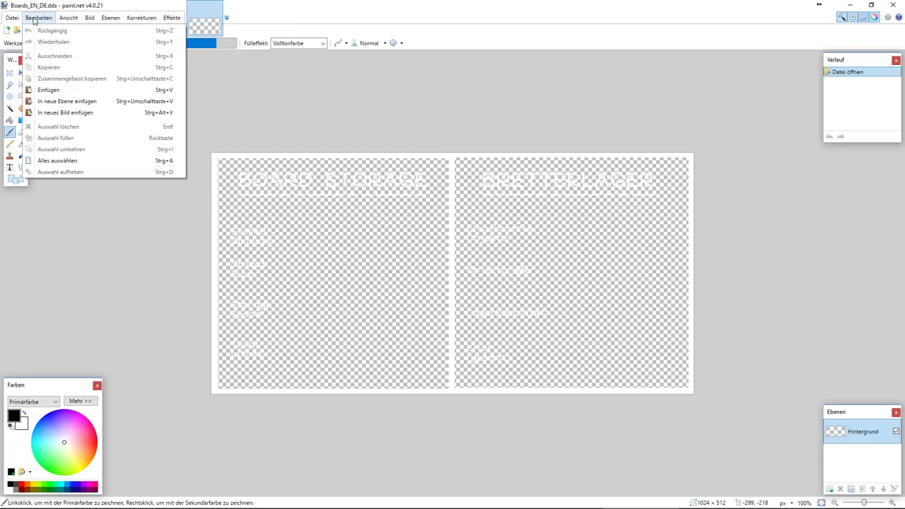
mouse_move(16, 19)
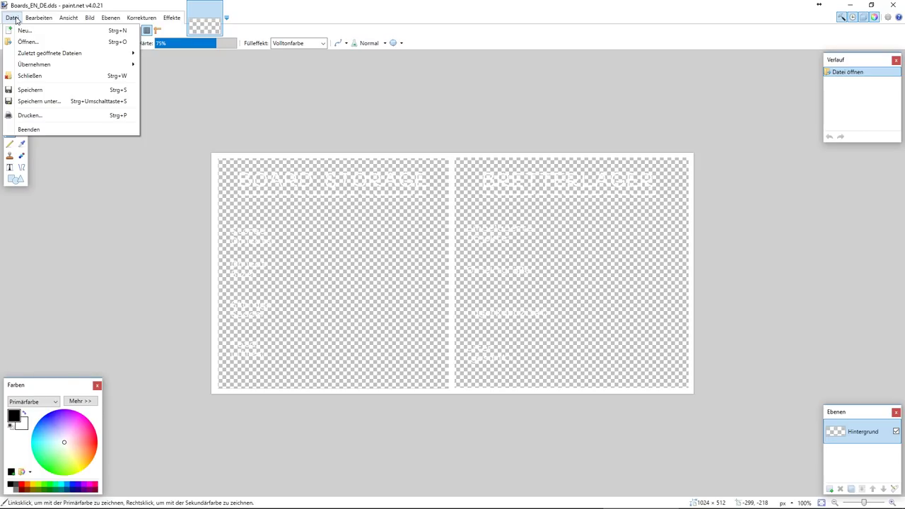
mouse_move(62, 17)
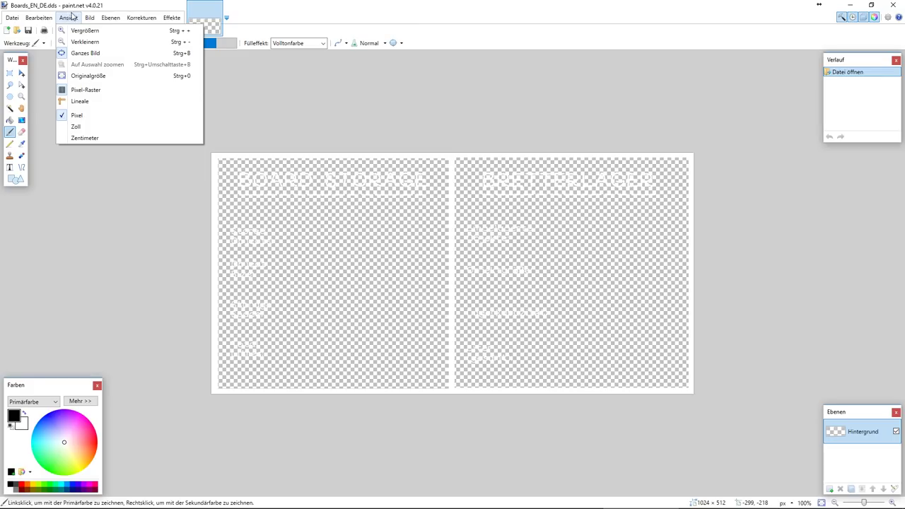
mouse_move(91, 18)
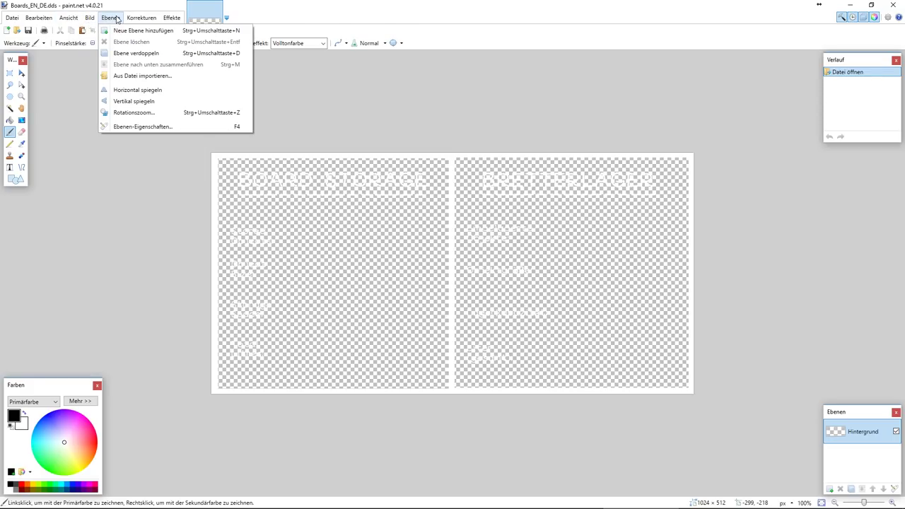
mouse_move(137, 16)
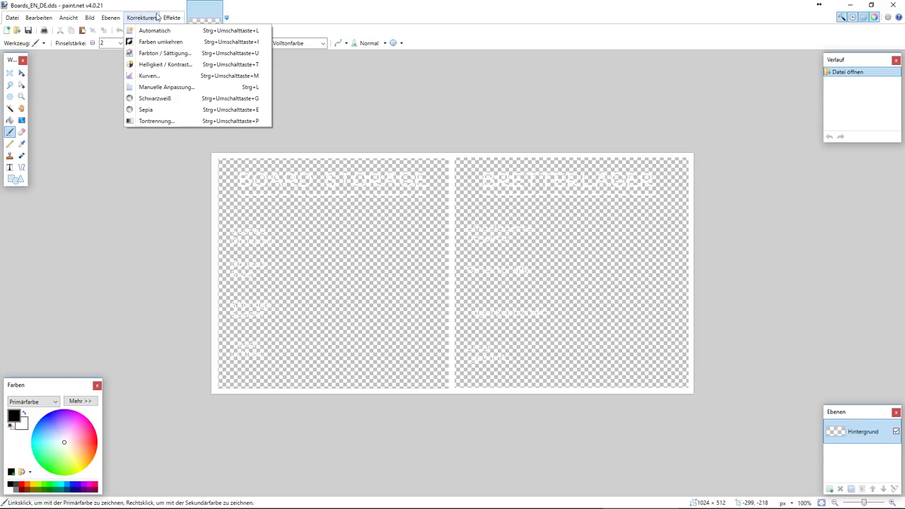
mouse_move(166, 17)
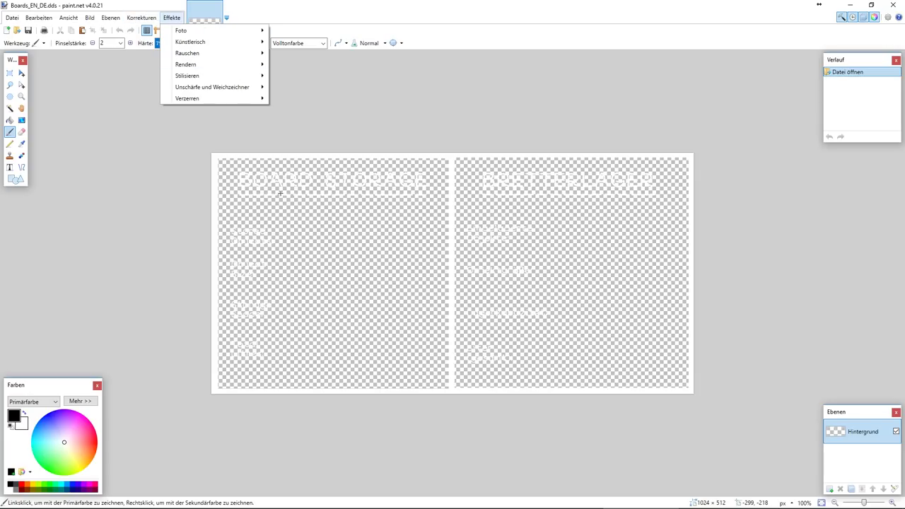
Erase the BRETTERLAGER heading on the German board with the Eraser at brush size 20, keeping the line beneath it
left_click(22, 134)
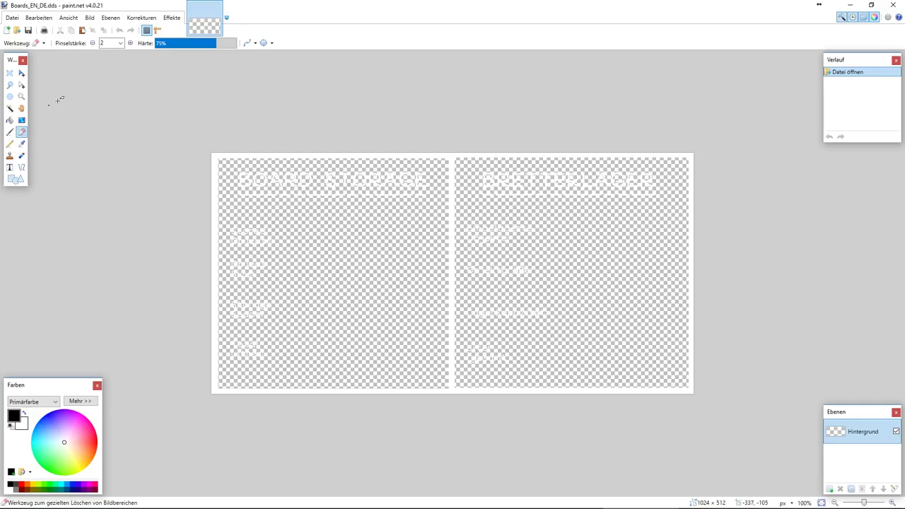
left_click(120, 44)
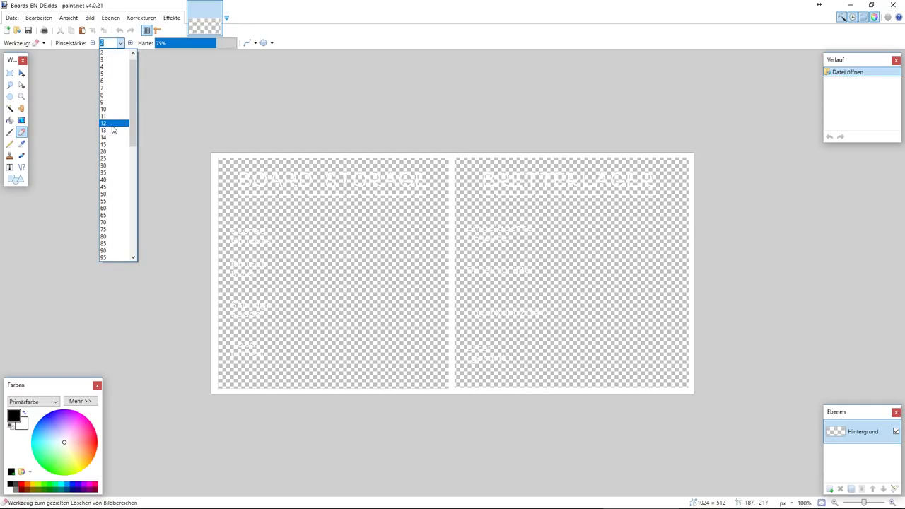
left_click(111, 152)
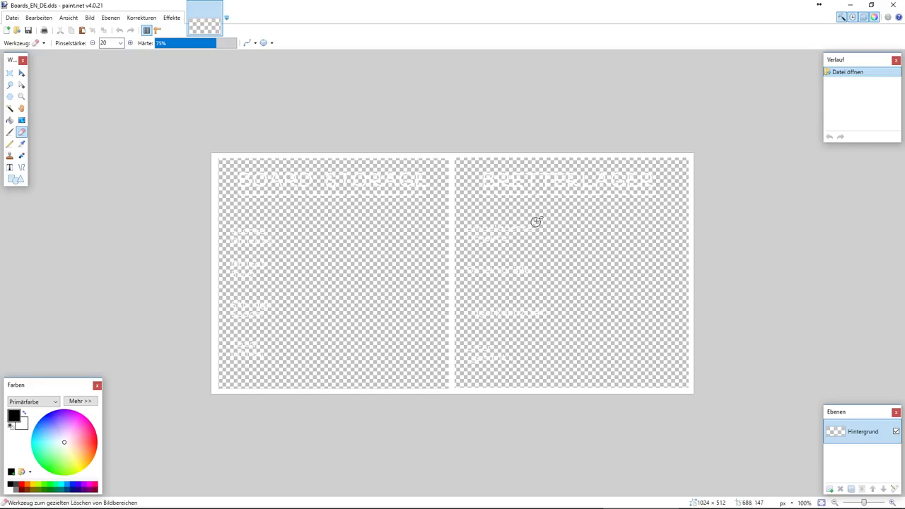
mouse_move(483, 172)
left_mouse_down()
mouse_move(655, 180)
mouse_move(478, 182)
mouse_move(657, 183)
left_mouse_up()
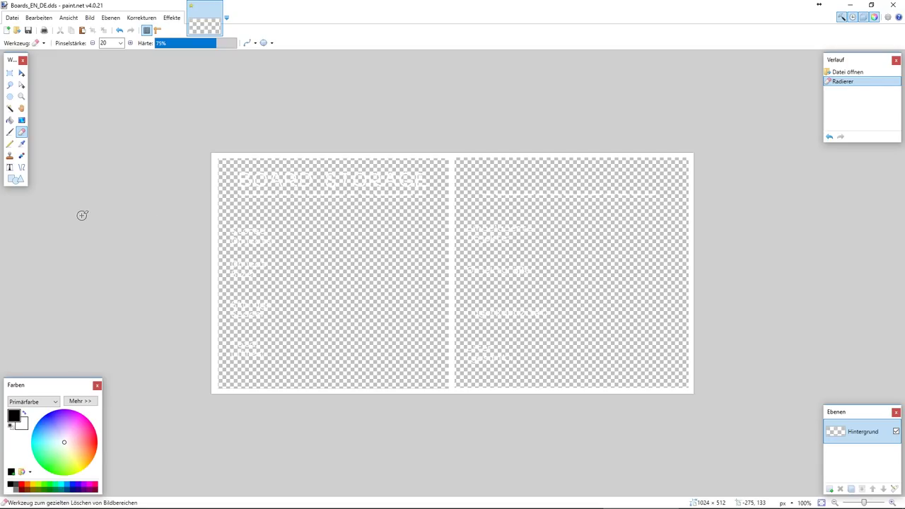
Activate the Text tool and set its font to Bradley Hand ITC
left_click(9, 168)
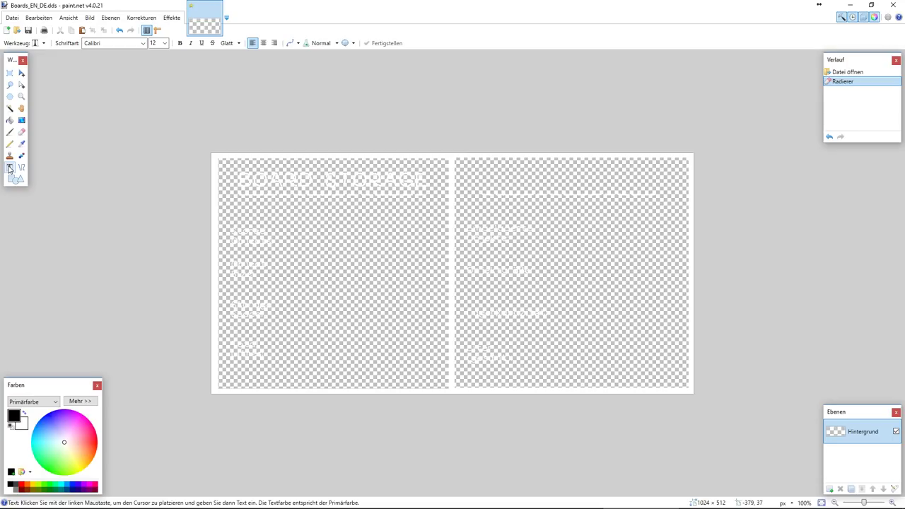
left_click(142, 43)
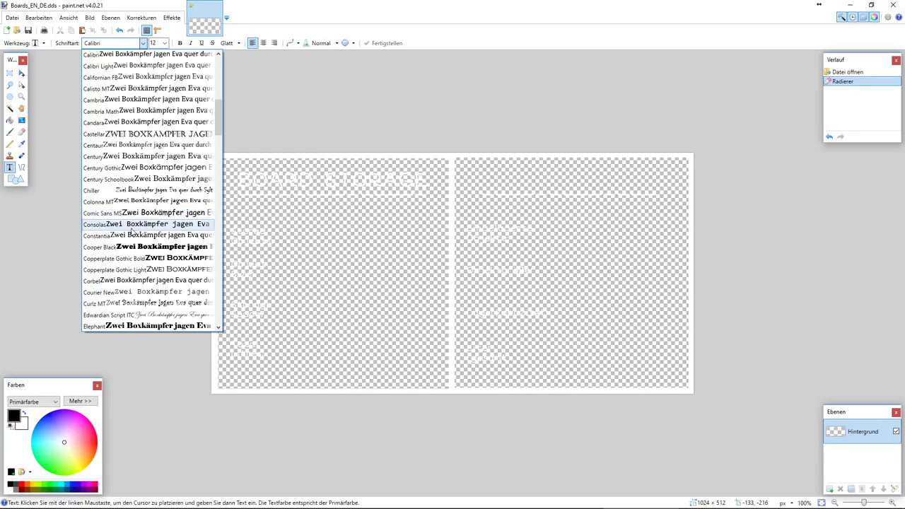
scroll(136, 248, "down", 2)
scroll(137, 254, "down", 3)
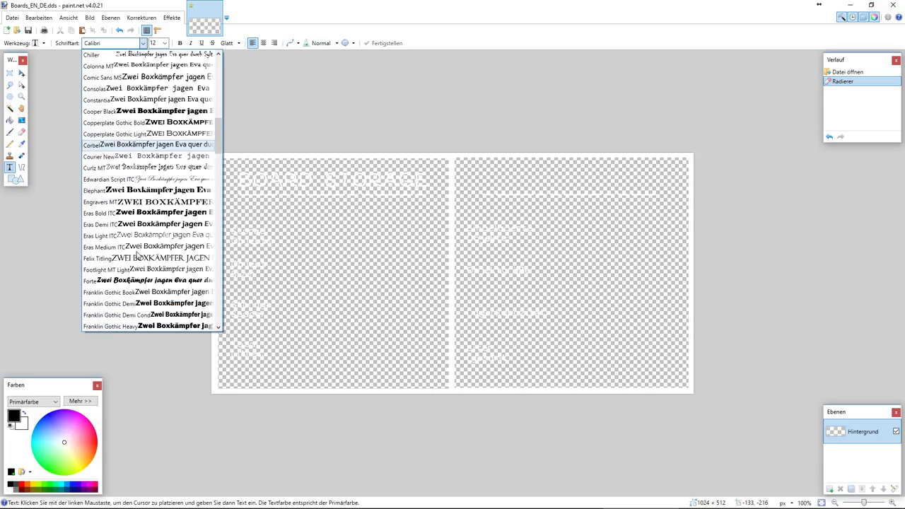
scroll(137, 255, "down", 1)
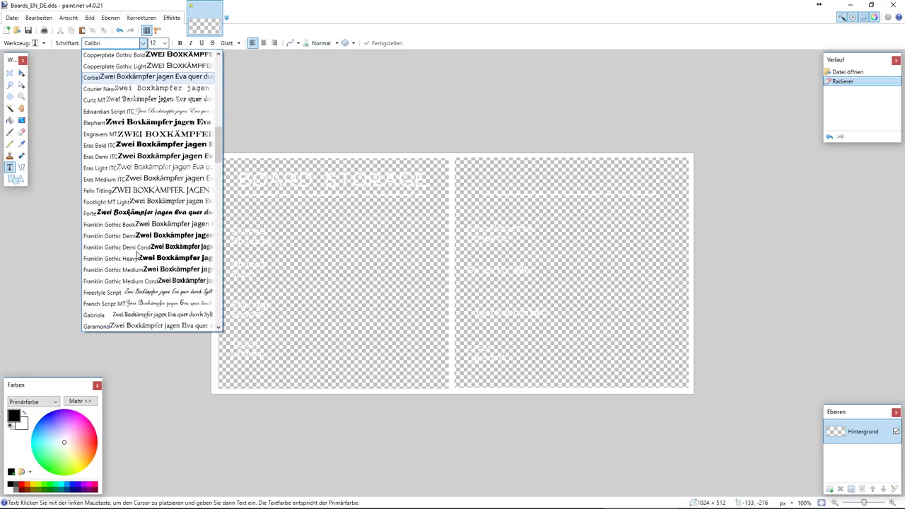
scroll(136, 253, "down", 2)
scroll(137, 253, "down", 3)
scroll(137, 253, "down", 2)
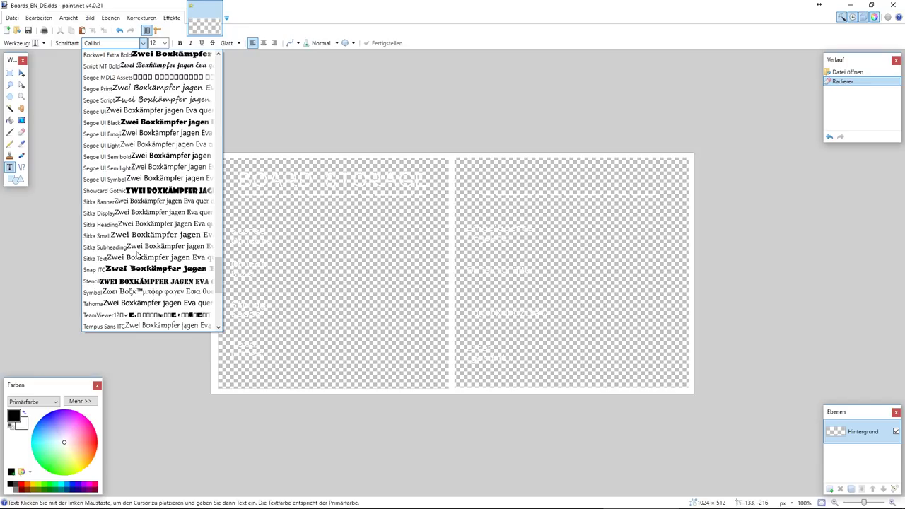
scroll(136, 255, "down", 3)
scroll(136, 255, "up", 20)
scroll(137, 255, "up", 18)
scroll(138, 255, "up", 4)
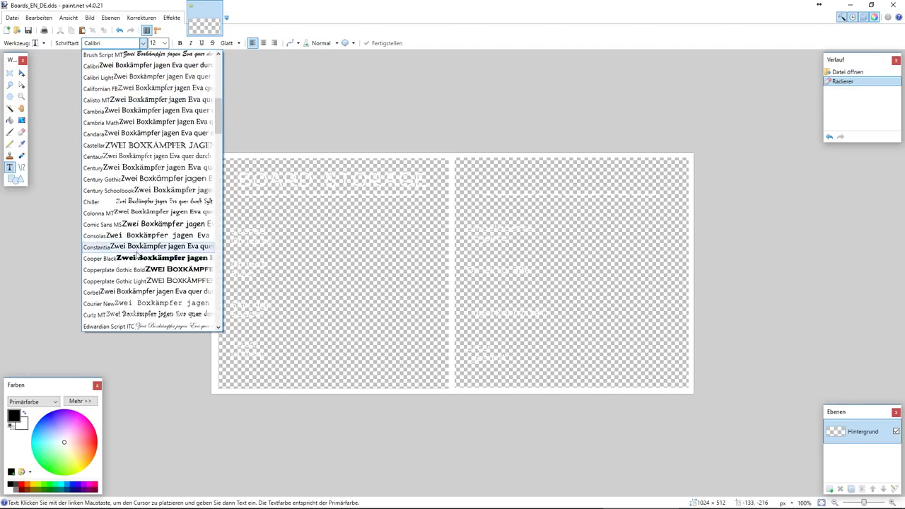
scroll(134, 259, "down", 1)
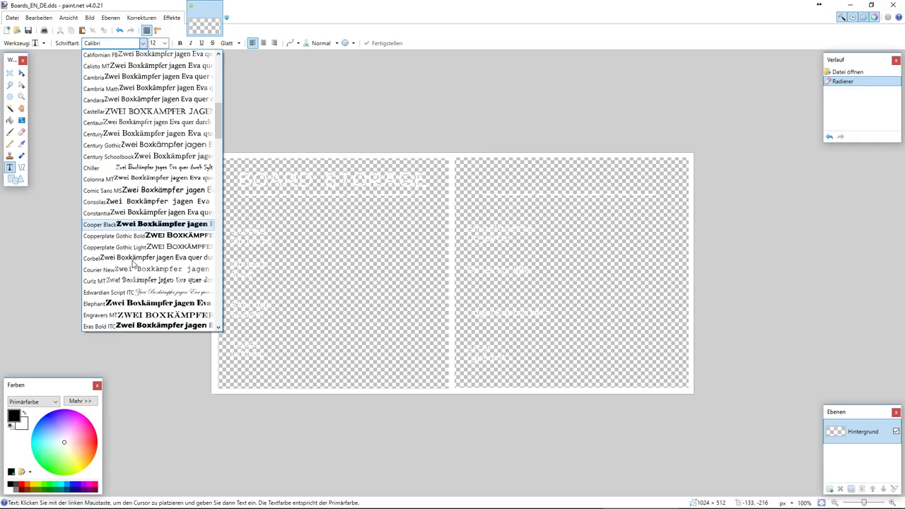
scroll(132, 263, "up", 2)
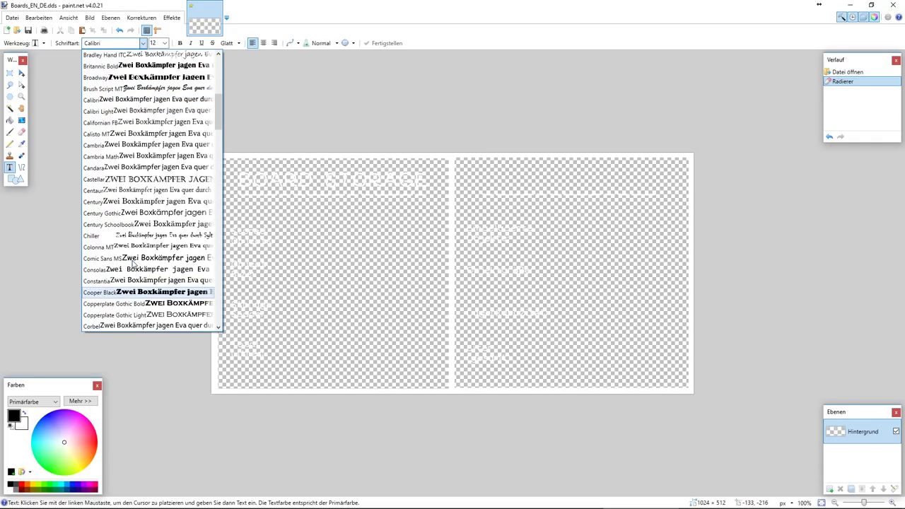
scroll(132, 263, "up", 1)
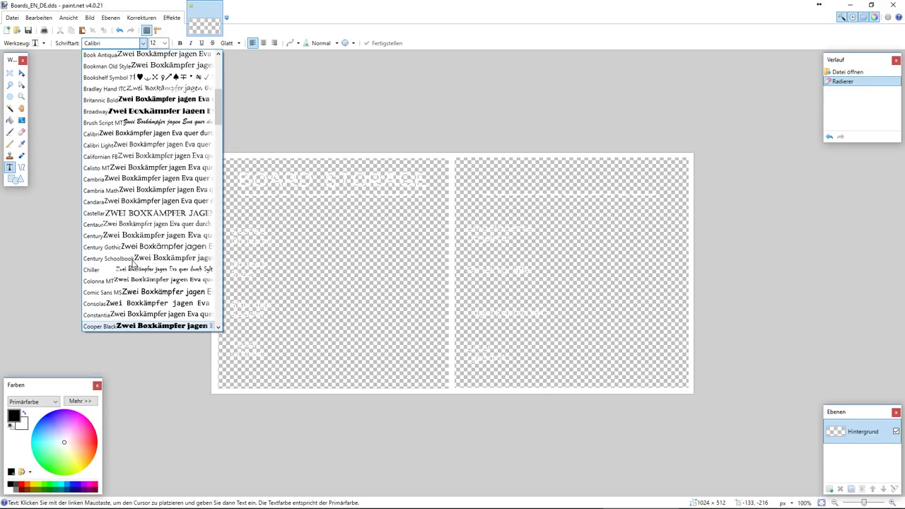
left_click(150, 89)
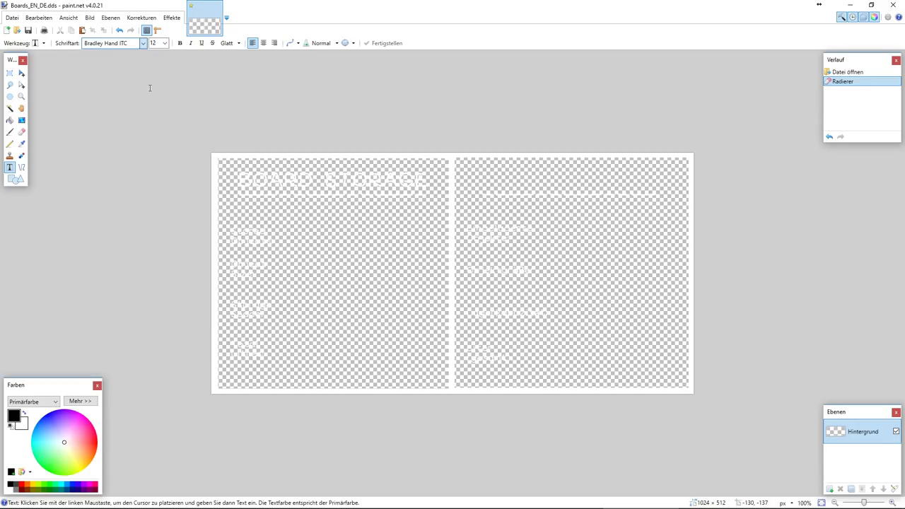
Write the heading text "Pellet Lager" above the line on the German board
left_click(489, 182)
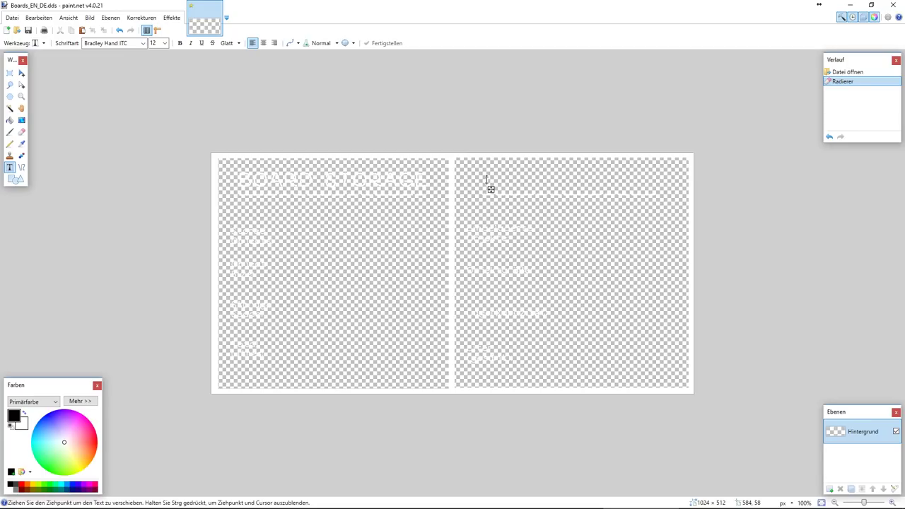
left_click(491, 188)
type("Beut")
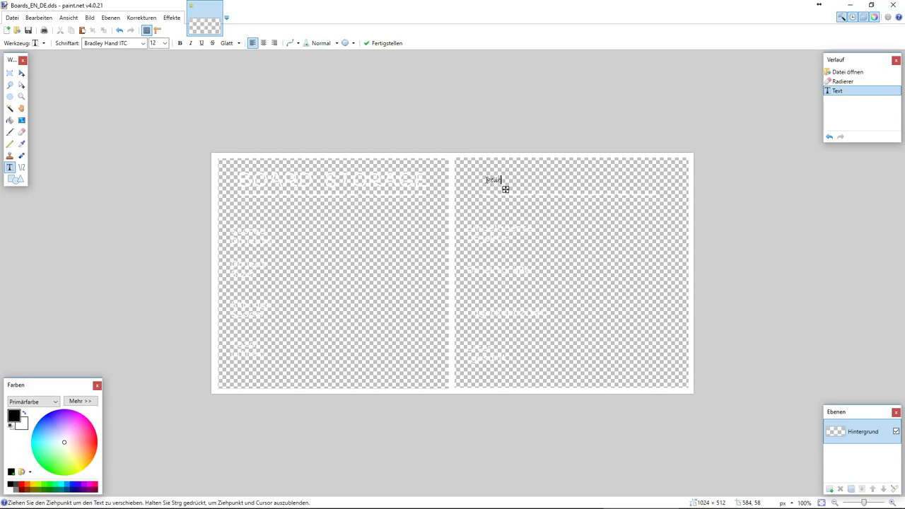
type("t")
type("l")
type("e")
type("age")
left_click(493, 180)
Format the Pellet Lager heading as bold at font size 36 and centre it above the line
left_click(164, 43)
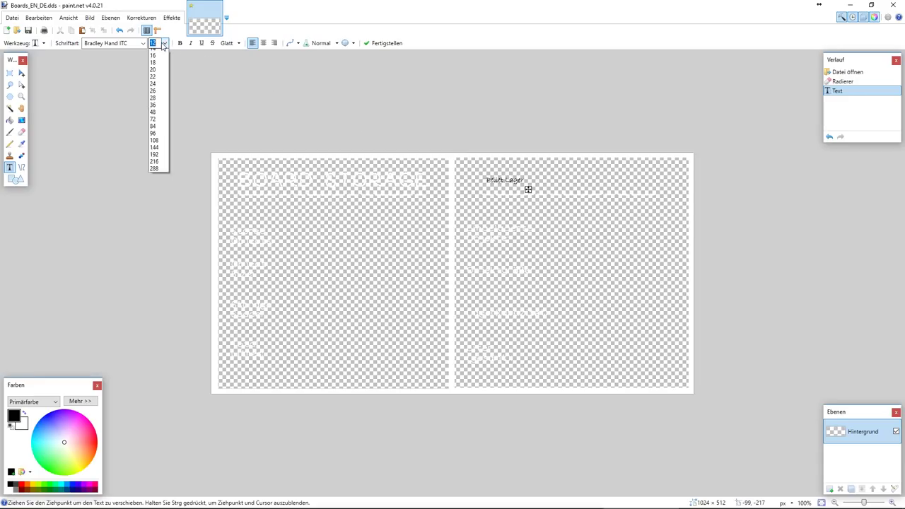
left_click(156, 123)
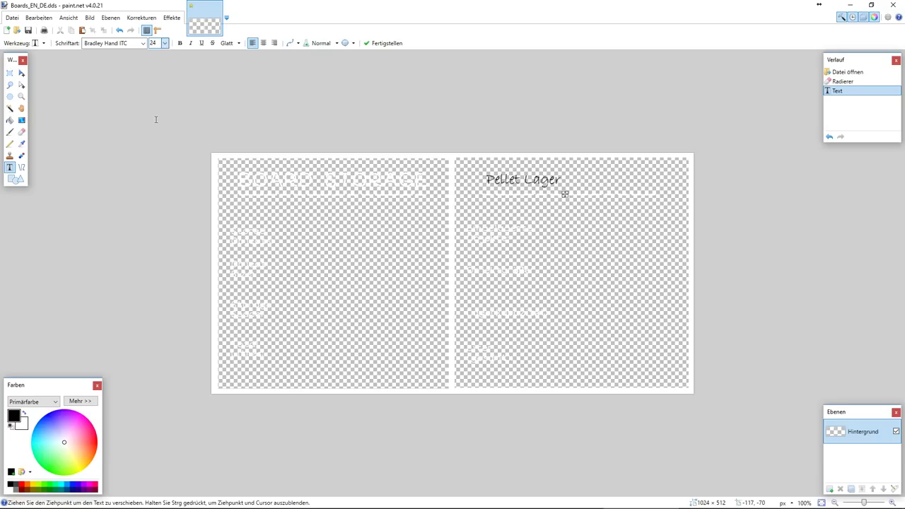
left_click(180, 43)
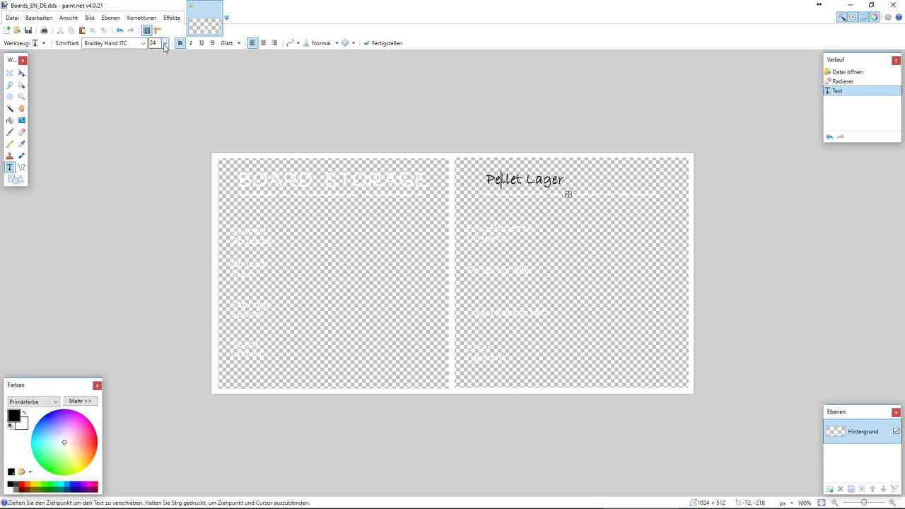
left_click(165, 44)
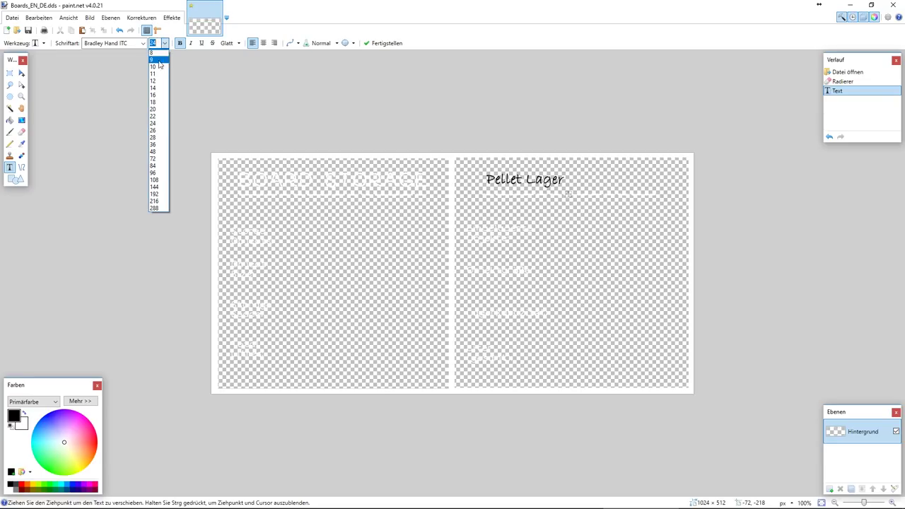
left_click(157, 144)
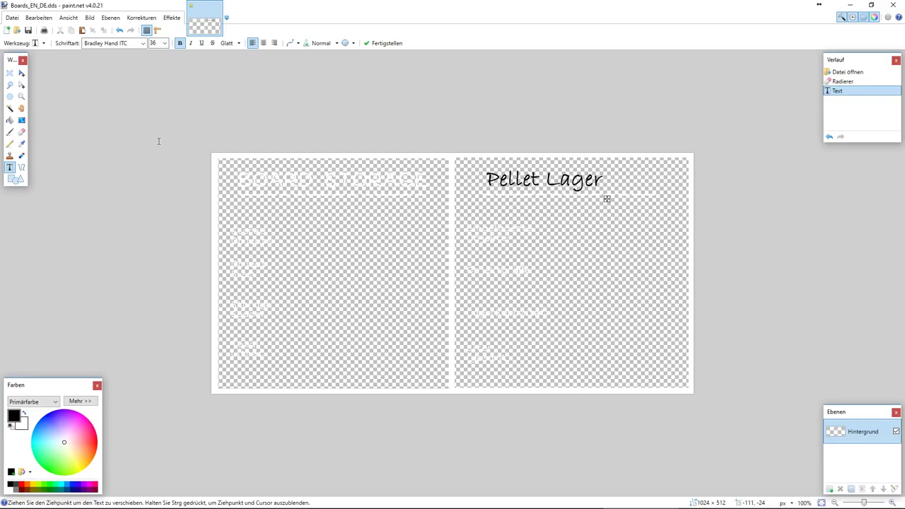
left_click_drag(608, 199, 632, 202)
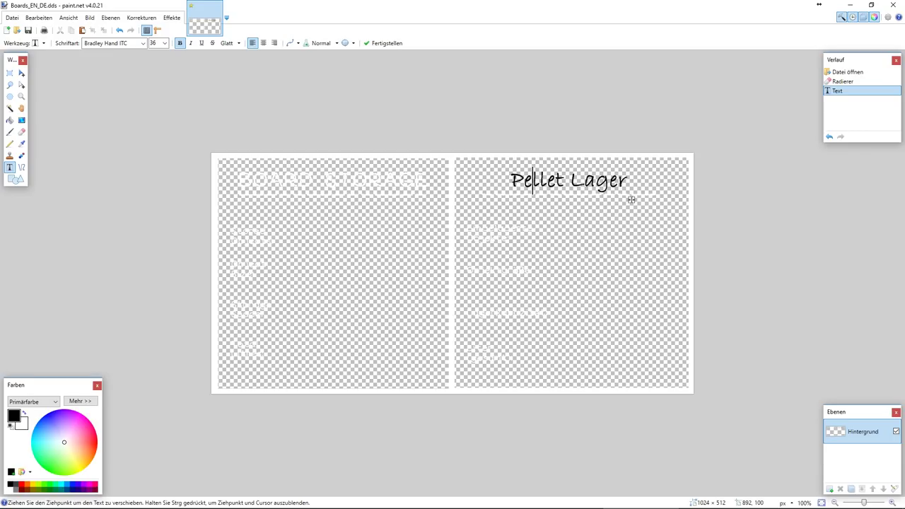
Swap the primary colour to white for the Pellet Lager heading and finalize the text
left_click(337, 43)
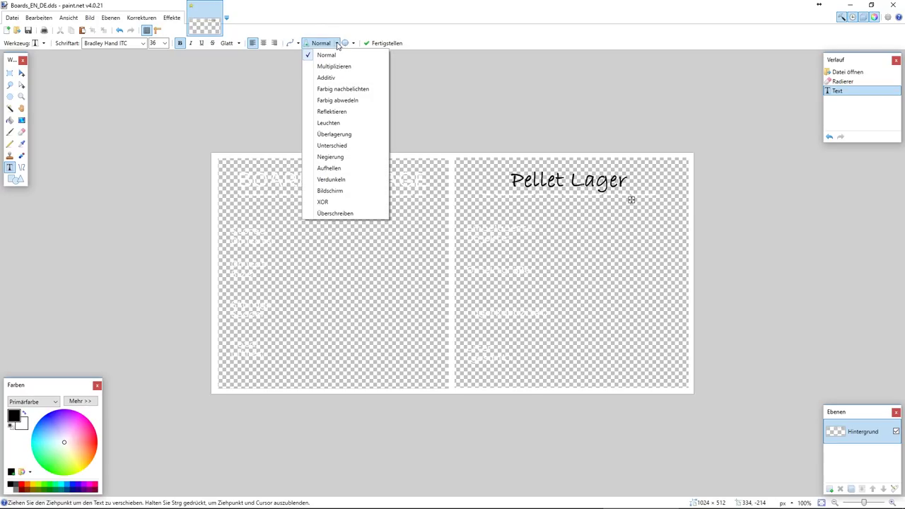
left_click(443, 21)
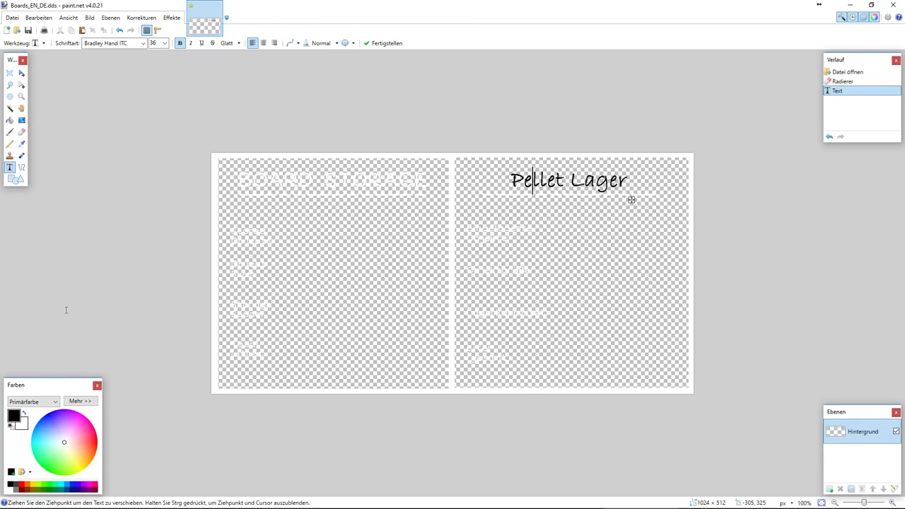
left_click(24, 414)
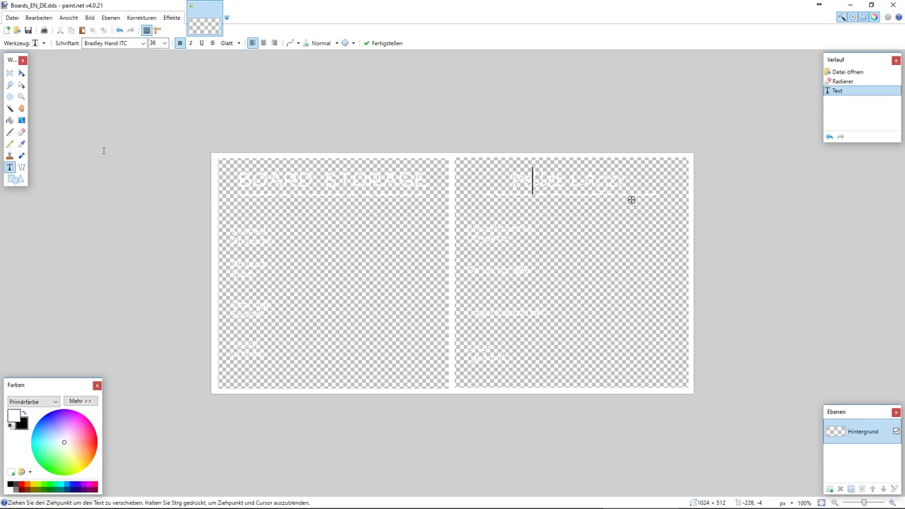
left_click(20, 74)
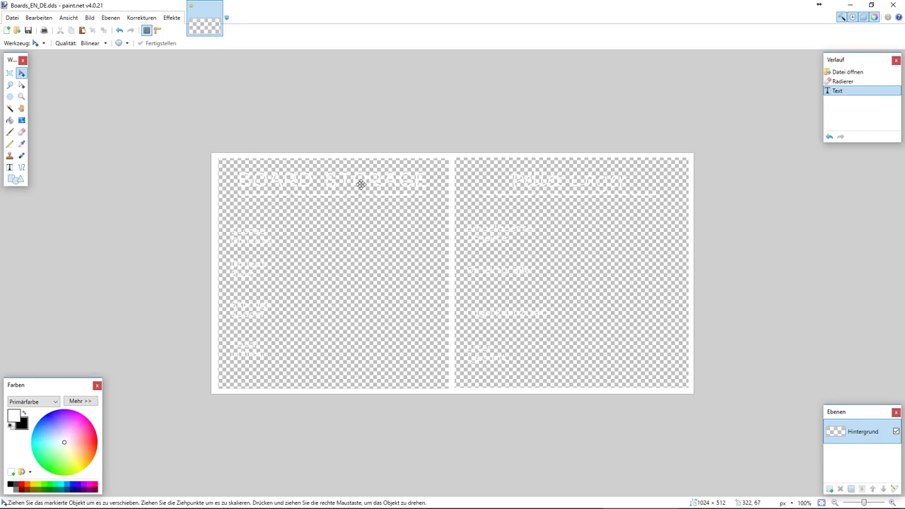
Save the edited texture in the mod's textures folder as Boards_EN_DE.dds, overwriting the existing DDS file
left_click(12, 19)
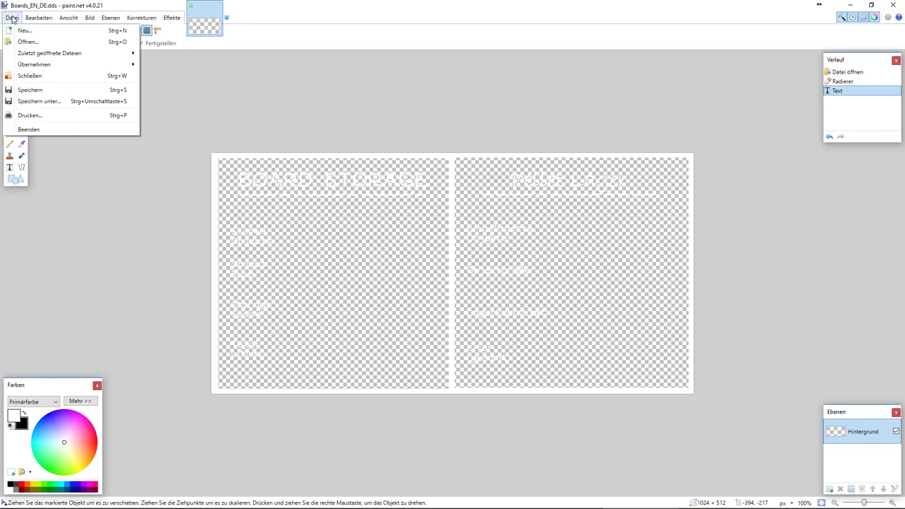
left_click(25, 104)
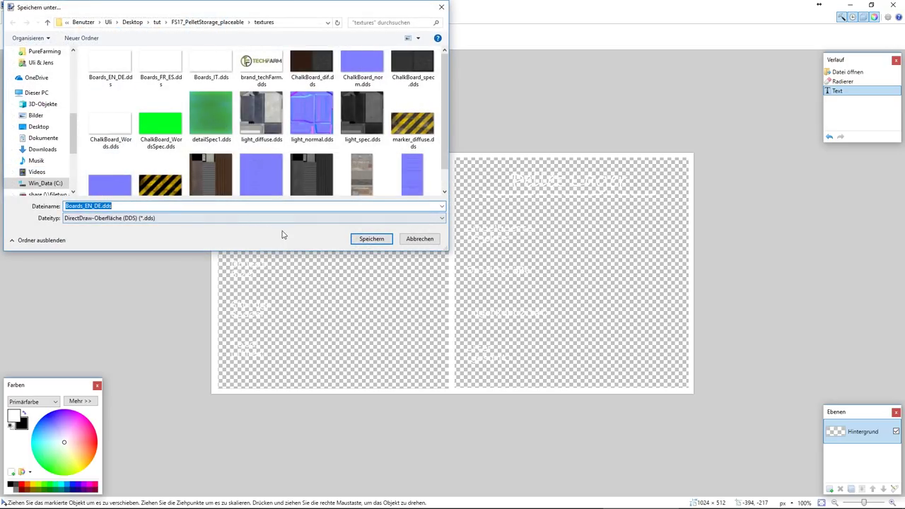
left_click(382, 241)
left_click(474, 258)
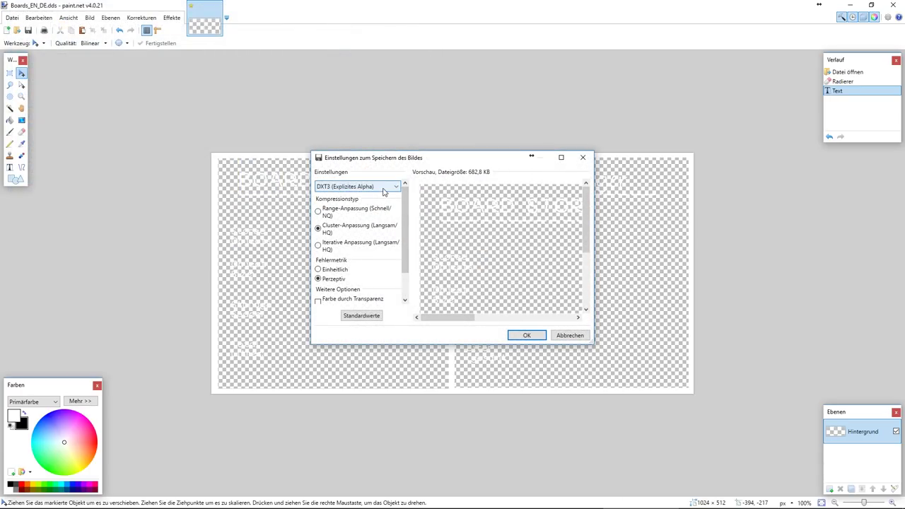
Finish the DDS save with DXT3 (Explizites Alpha) compression and generated mip maps, and close paint.net
left_click(393, 187)
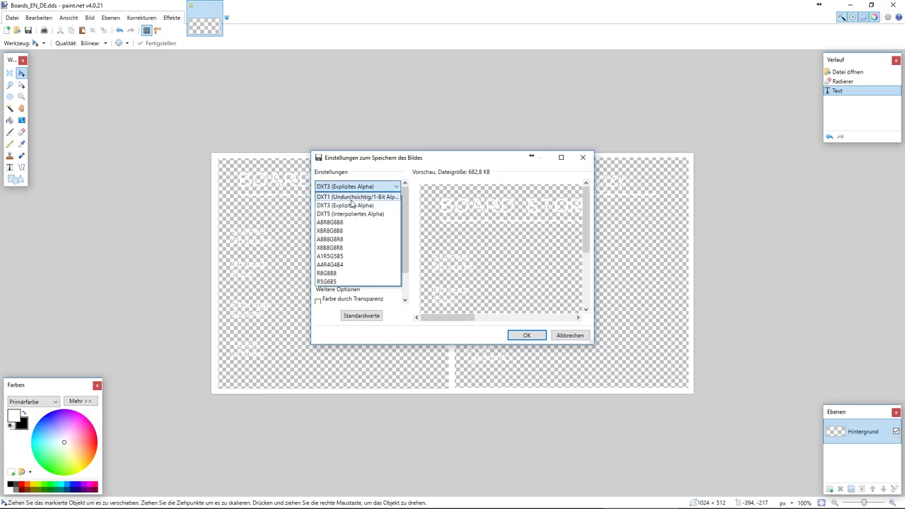
left_click(347, 208)
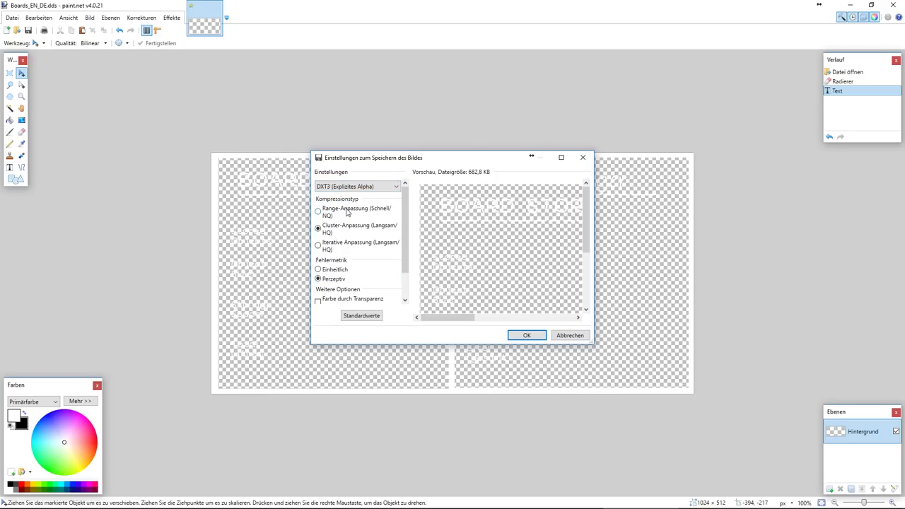
scroll(349, 284, "down", 1)
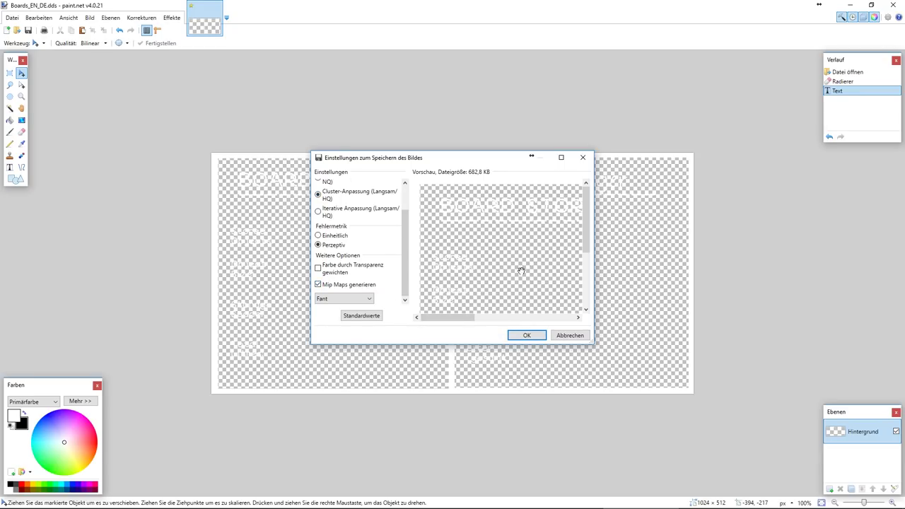
left_click(528, 337)
left_click(525, 336)
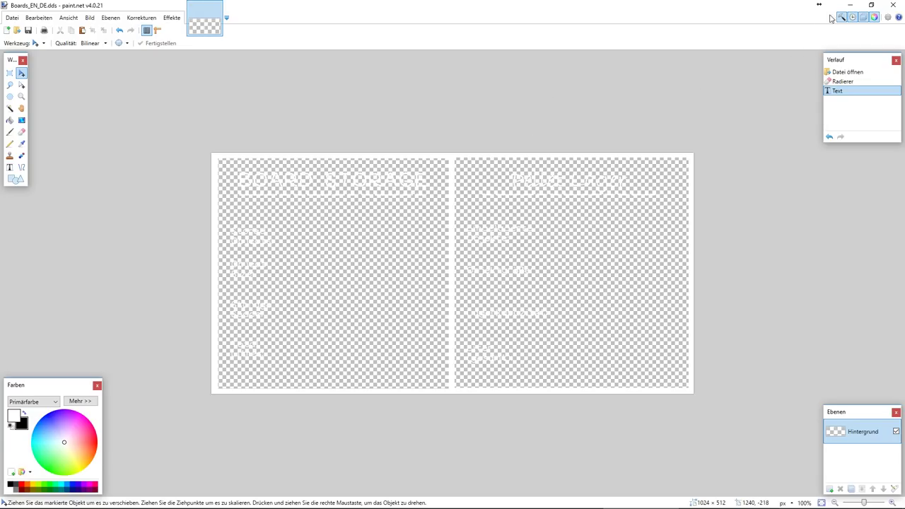
left_click(894, 9)
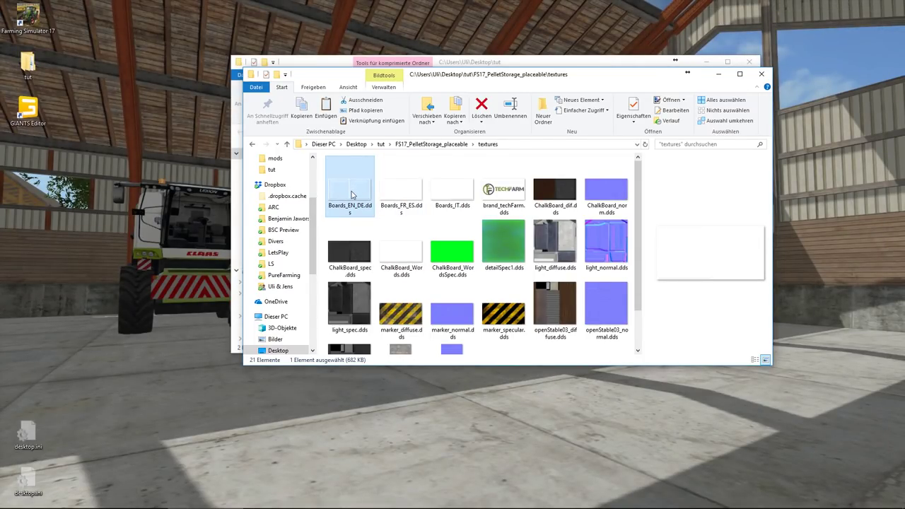
Pack the entire contents of the FS17_PelletStorage_placeable folder into FS17_PelletStorage_placeable.zip with 7-Zip
left_click(288, 144)
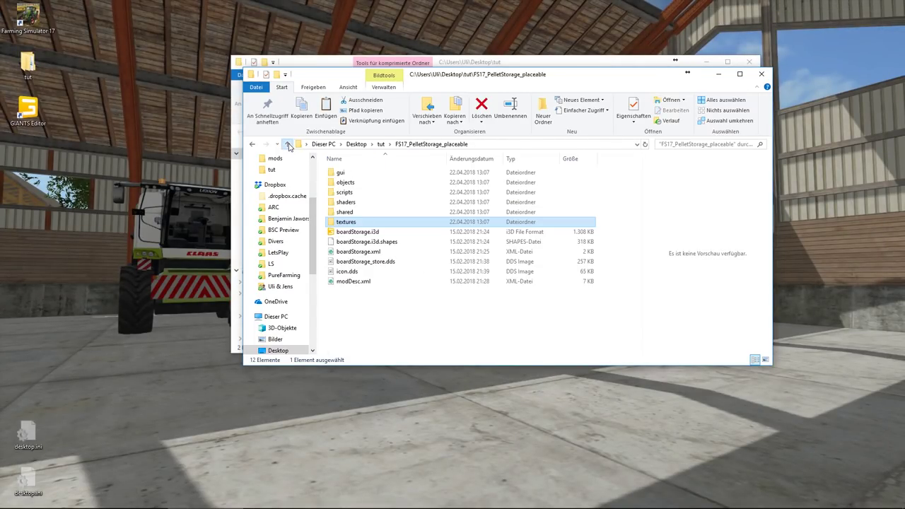
key("ctrl+a")
right_click(348, 233)
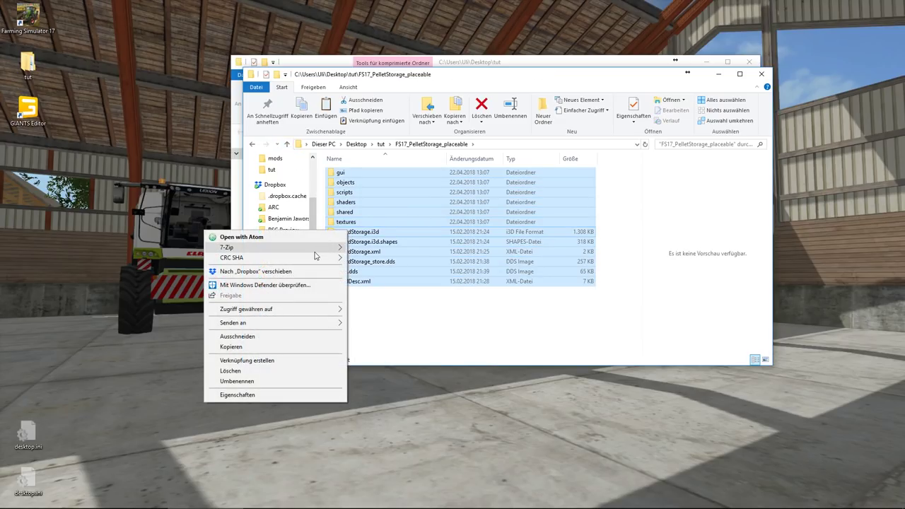
mouse_move(283, 248)
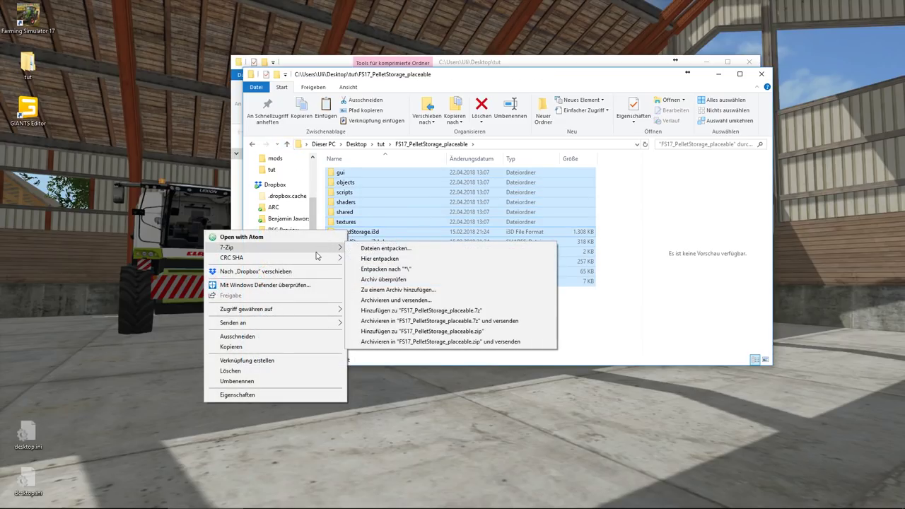
left_click(440, 332)
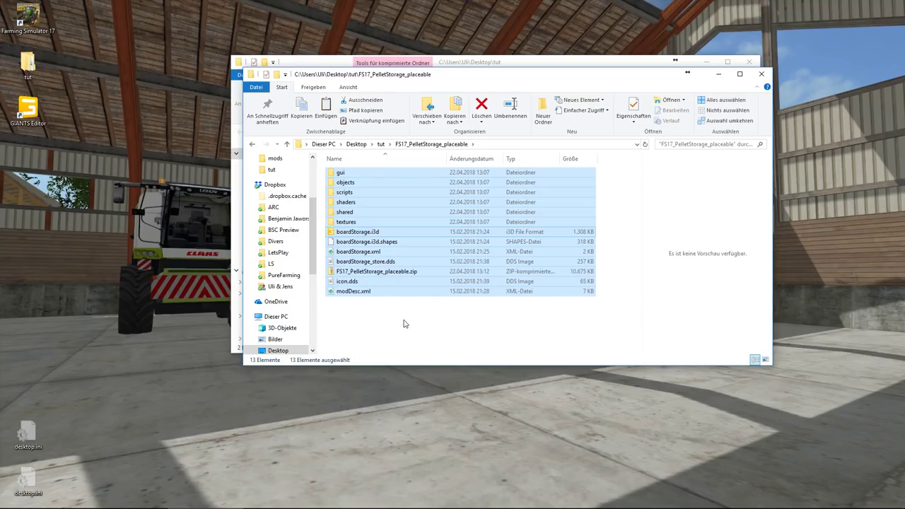
Move the new FS17_PelletStorage_placeable.zip into the mods folder, replacing the existing file there
left_click(407, 324)
left_click(387, 273)
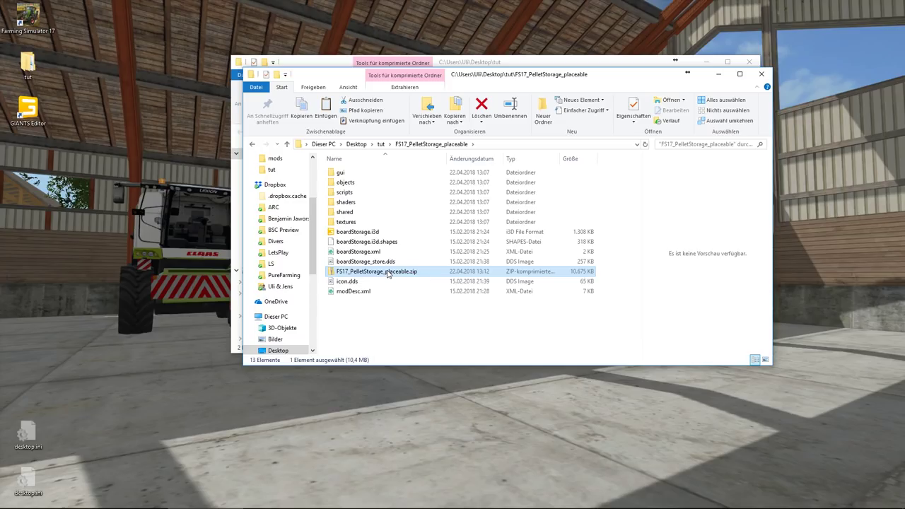
right_click(388, 273)
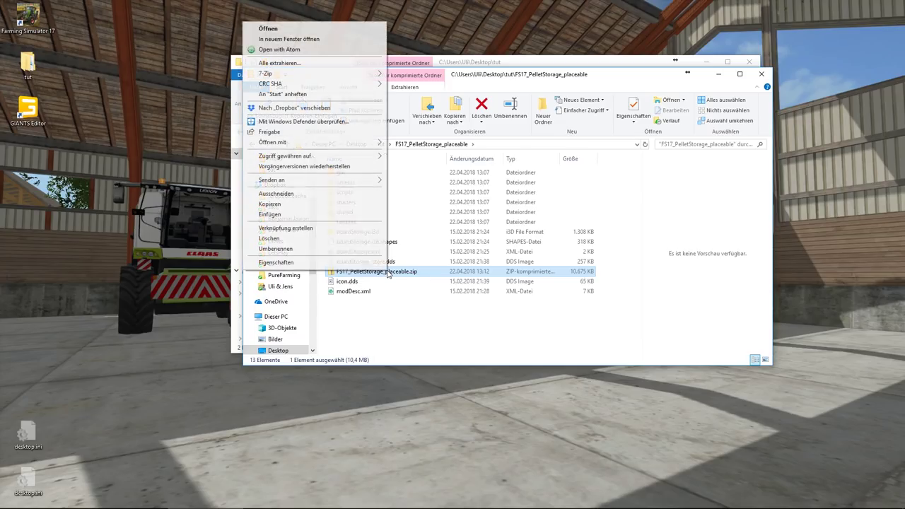
left_click(289, 194)
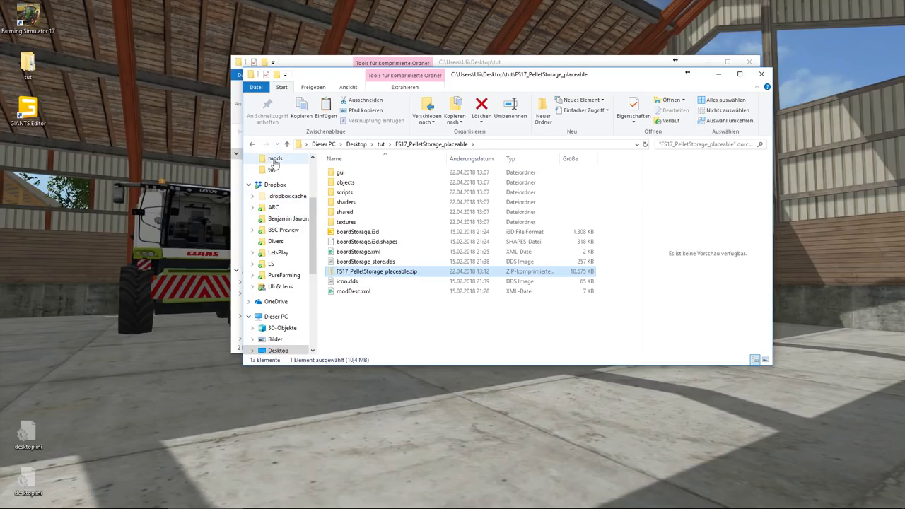
right_click(274, 158)
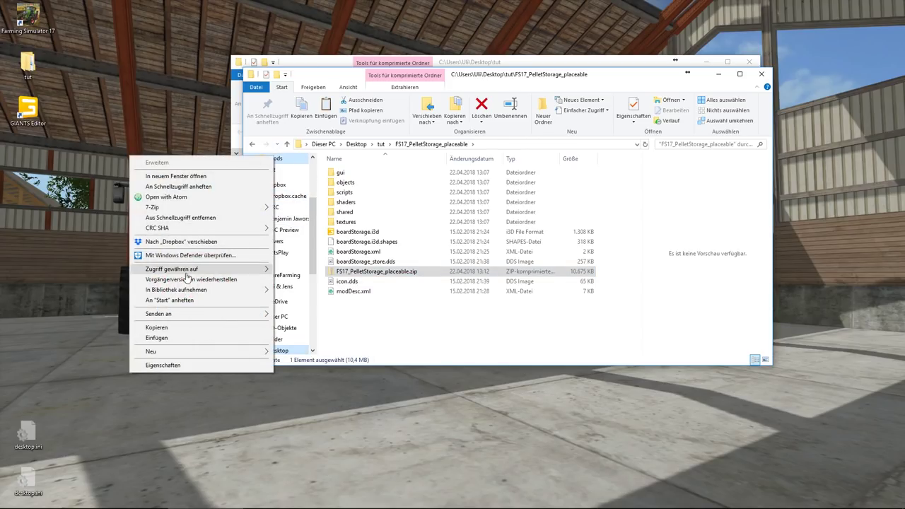
left_click(157, 337)
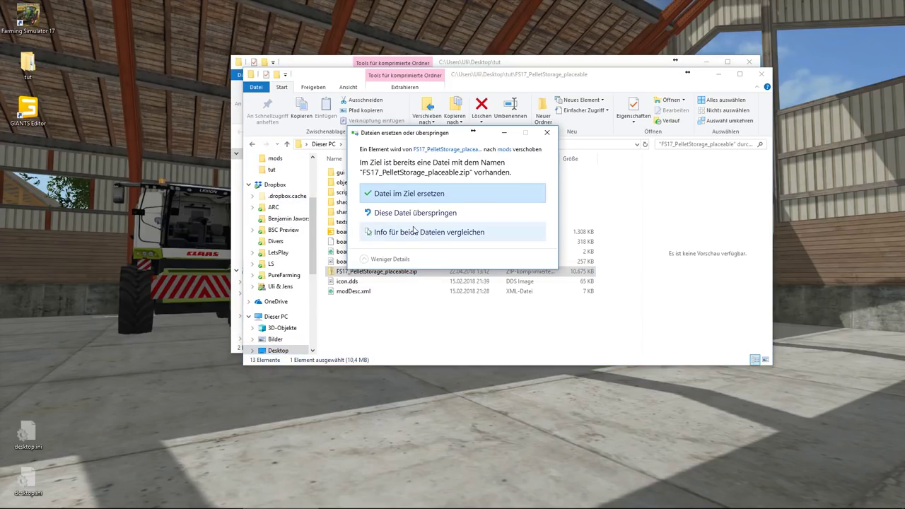
left_click(408, 194)
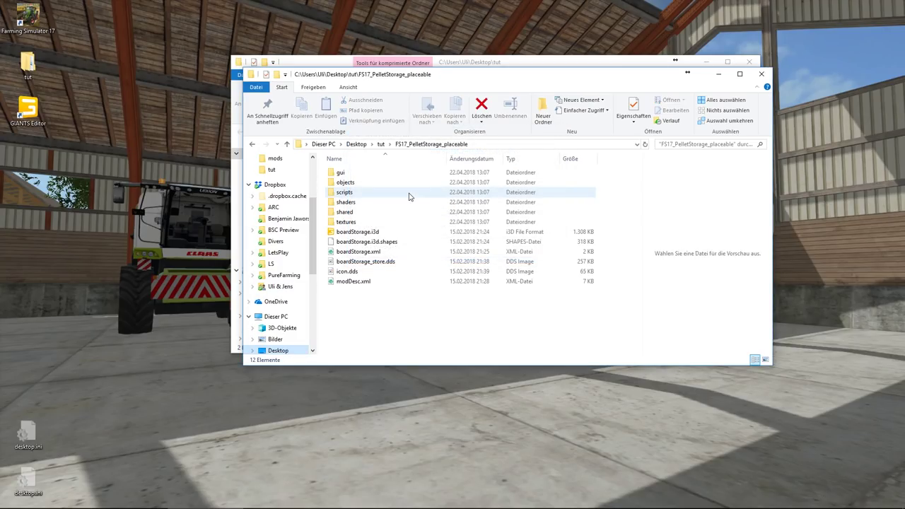
Switch to Farming Simulator 17 and walk up to the pellet storage to examine the heading on its board
mouse_move(396, 504)
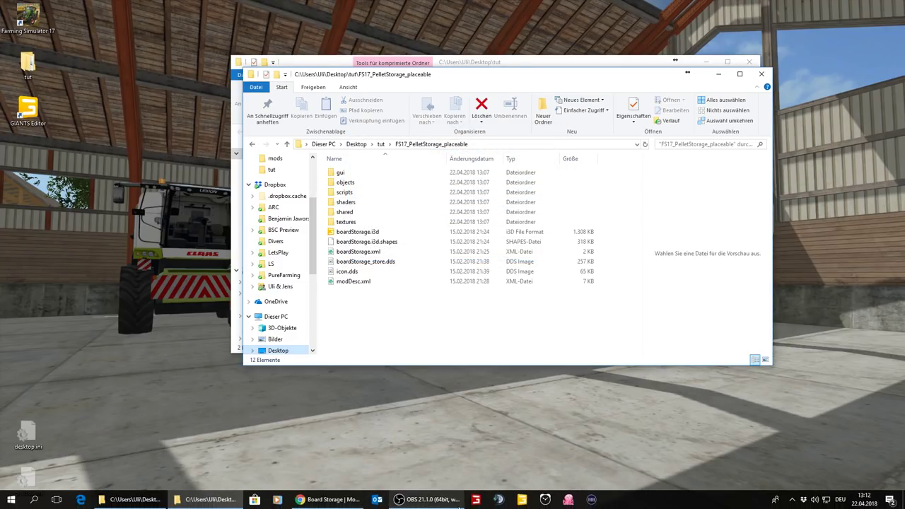
left_click(476, 500)
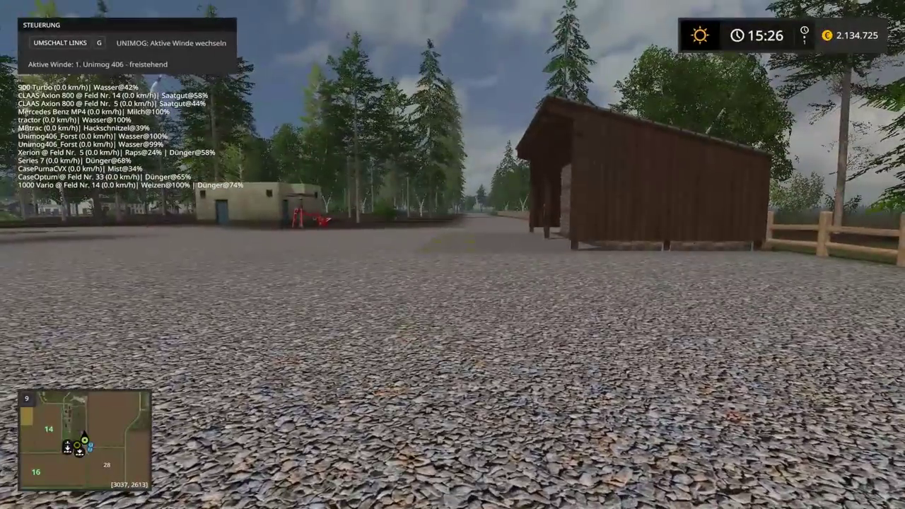
key("w")
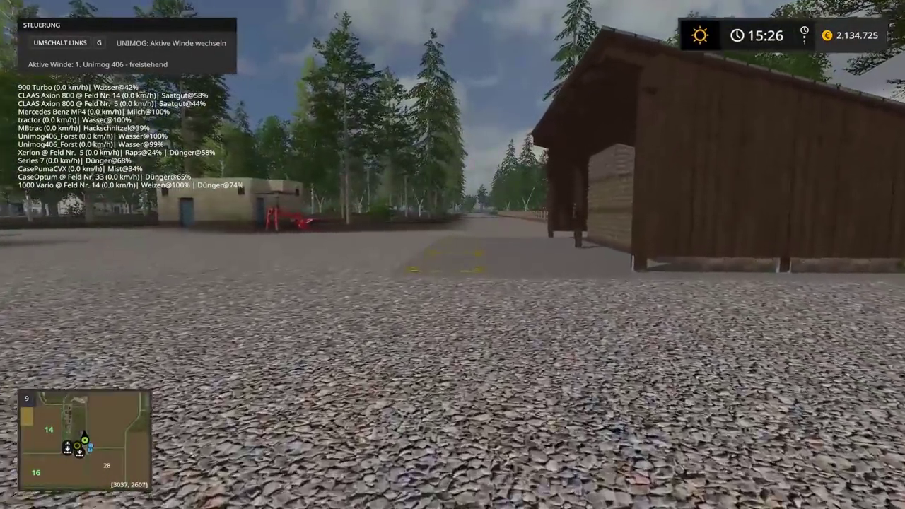
key("w")
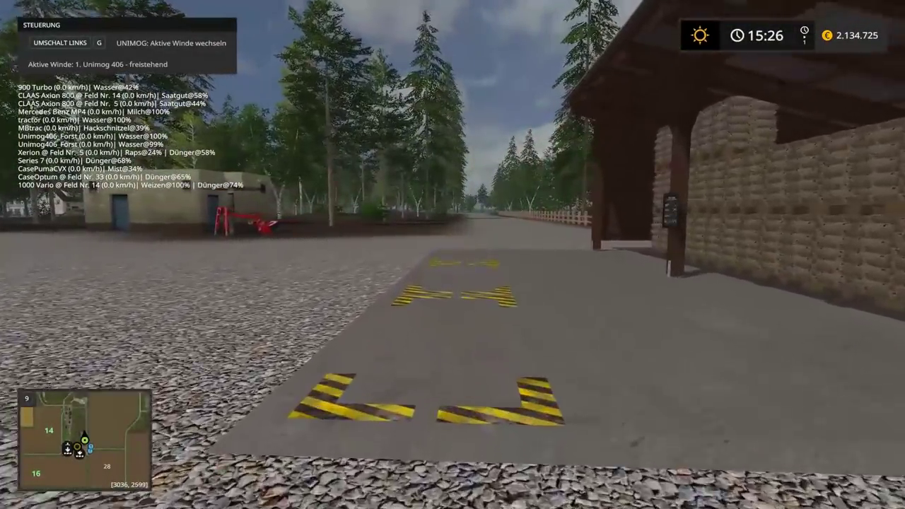
key("w")
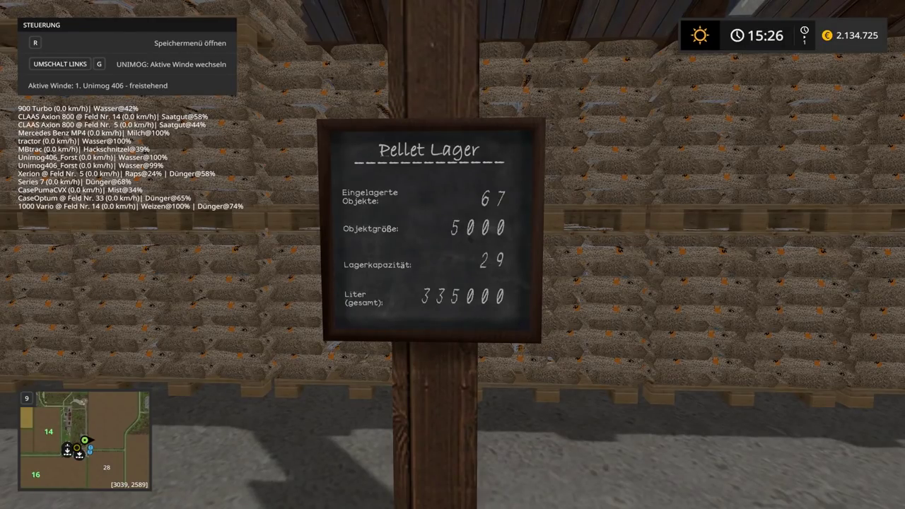
key("s")
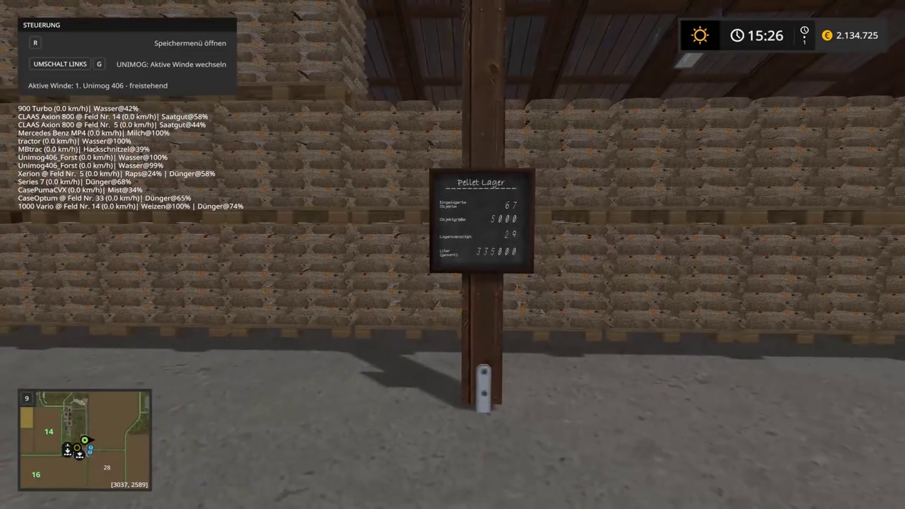